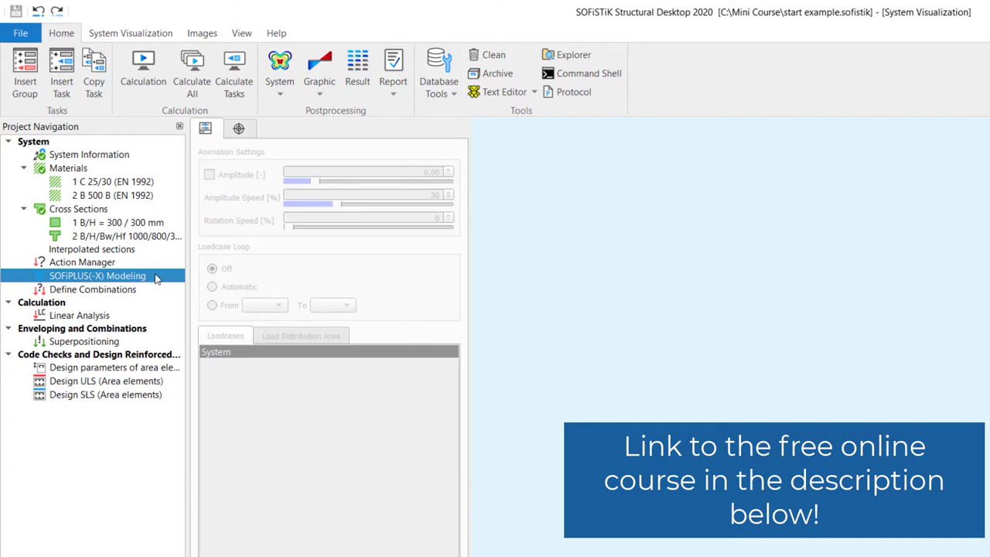
Open the context menu of the SOFiPLUS(-X) Modeling task in Project Navigation.
{"action": "right_click", "coordinate": [156, 277]}
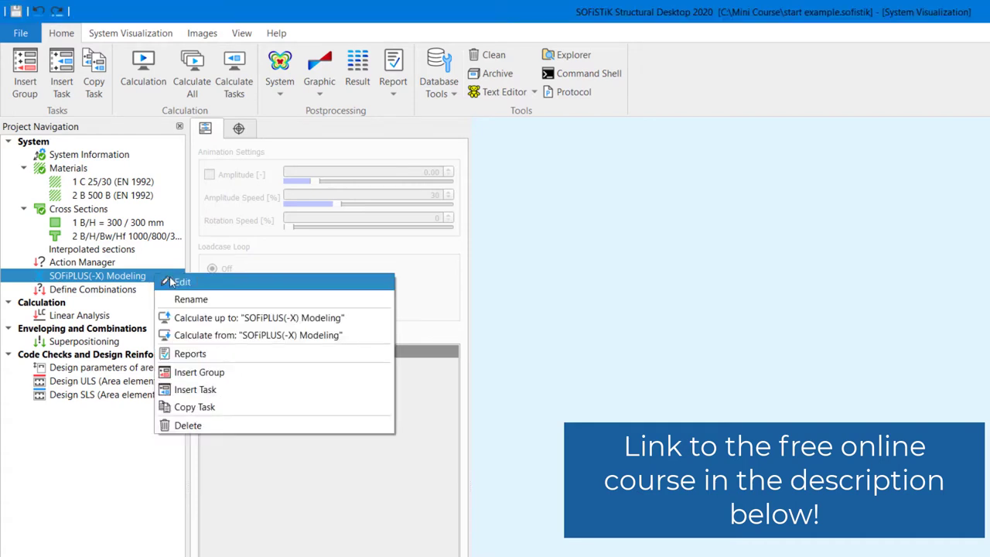
Choose Edit to launch SOFiPLUS-X with the start example drawing.
{"action": "left_click", "coordinate": [233, 283]}
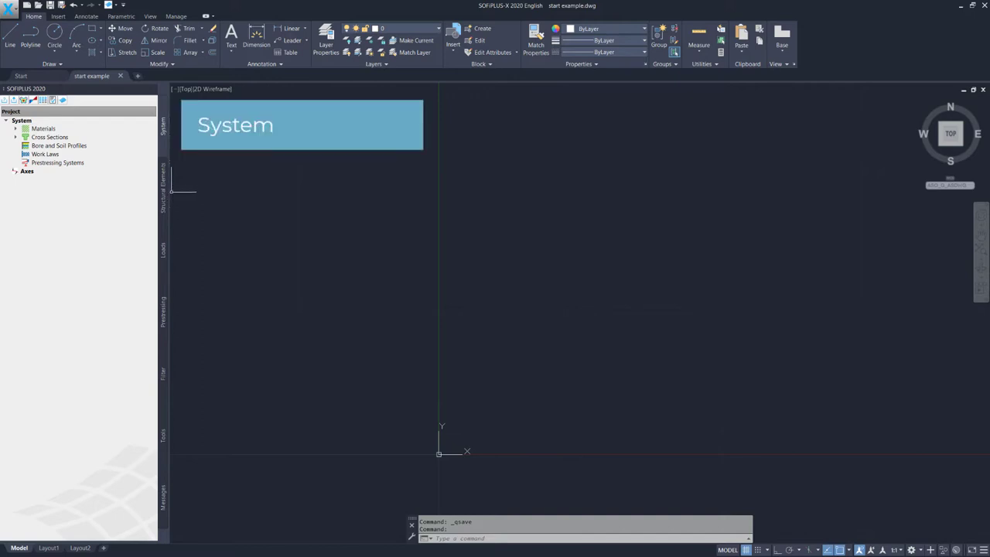
{"action": "left_click", "coordinate": [168, 200]}
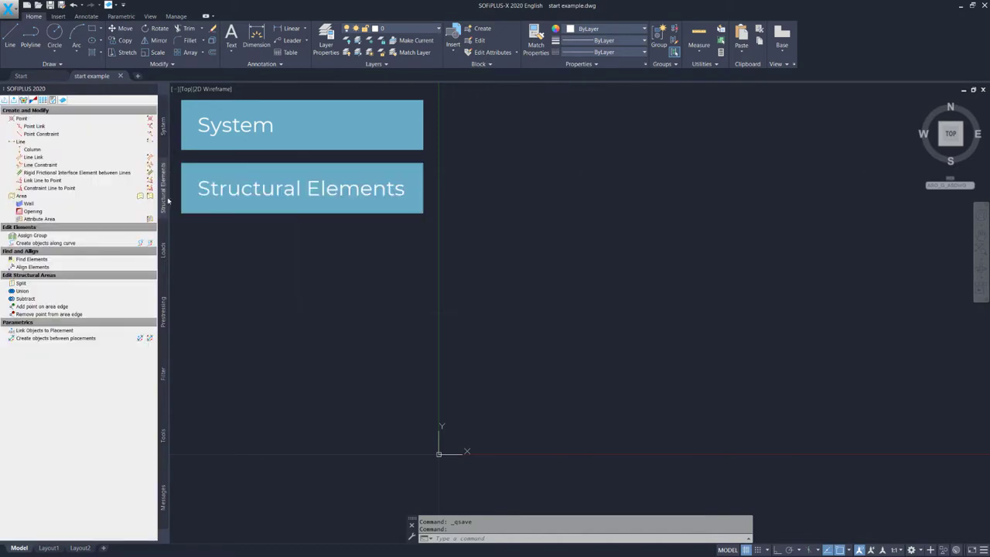
{"action": "left_click", "coordinate": [164, 273]}
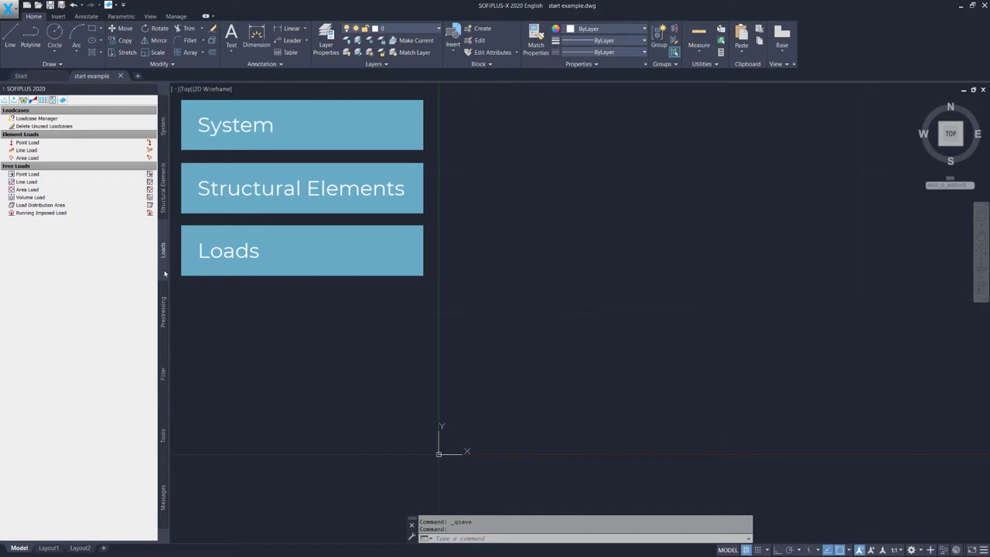
{"action": "left_click", "coordinate": [165, 290]}
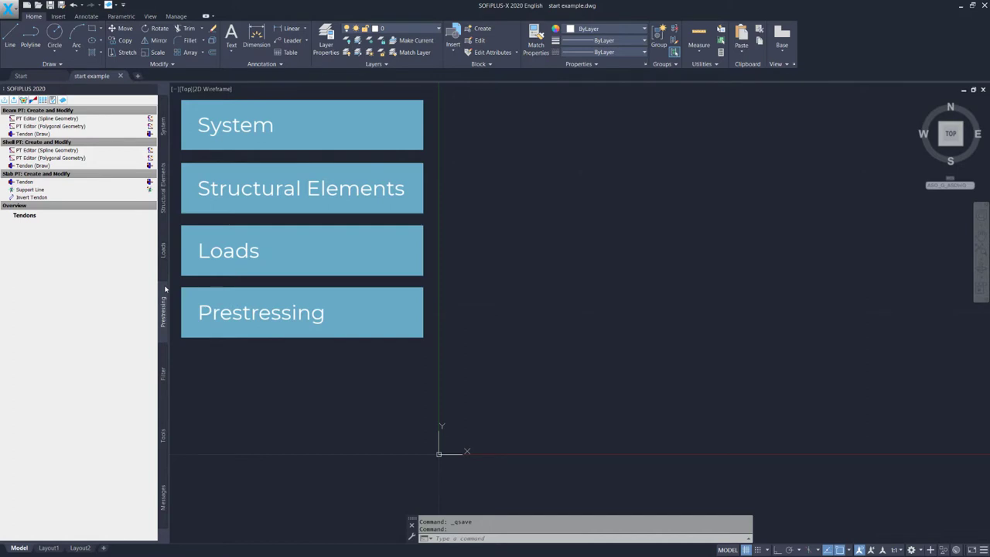
{"action": "left_click", "coordinate": [167, 352]}
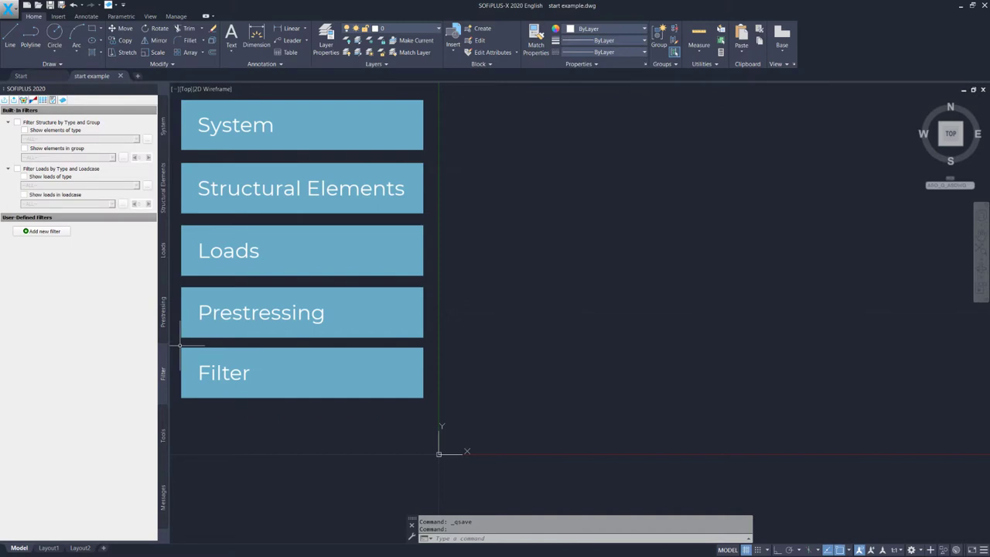
{"action": "left_click", "coordinate": [167, 418]}
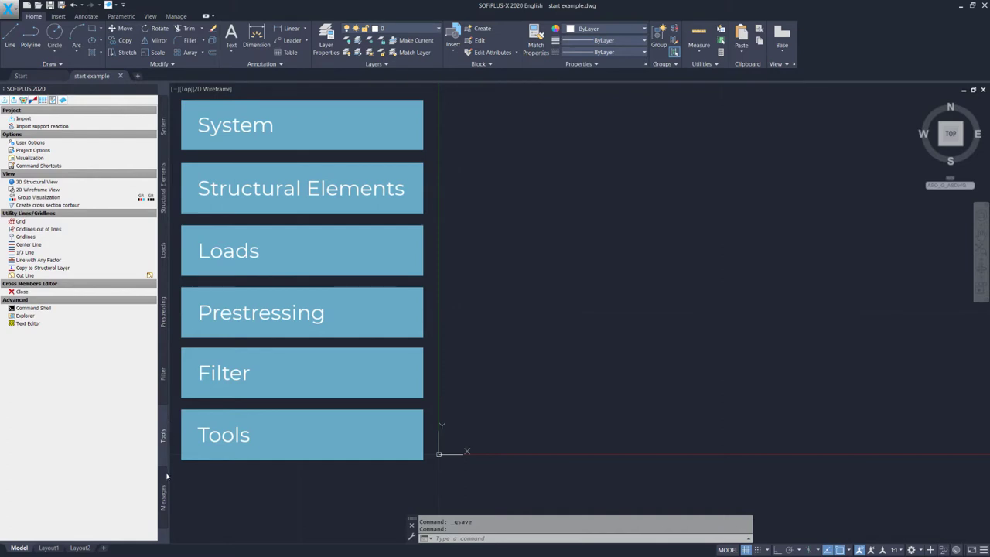
{"action": "left_click", "coordinate": [167, 476]}
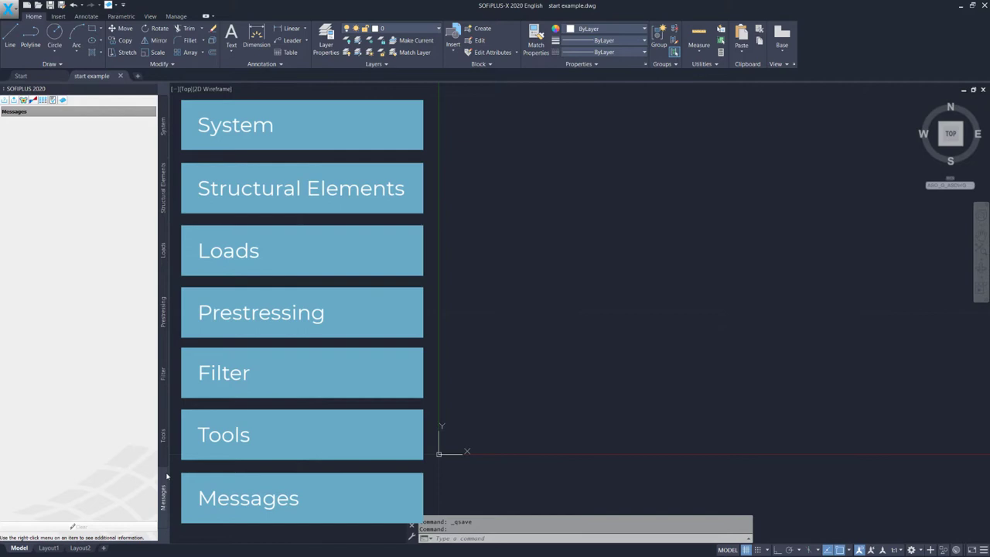
Expand the System tree's Materials (C 25/30, B 500 B) and Cross Sections, then show Structural Elements tools.
{"action": "left_click", "coordinate": [164, 130]}
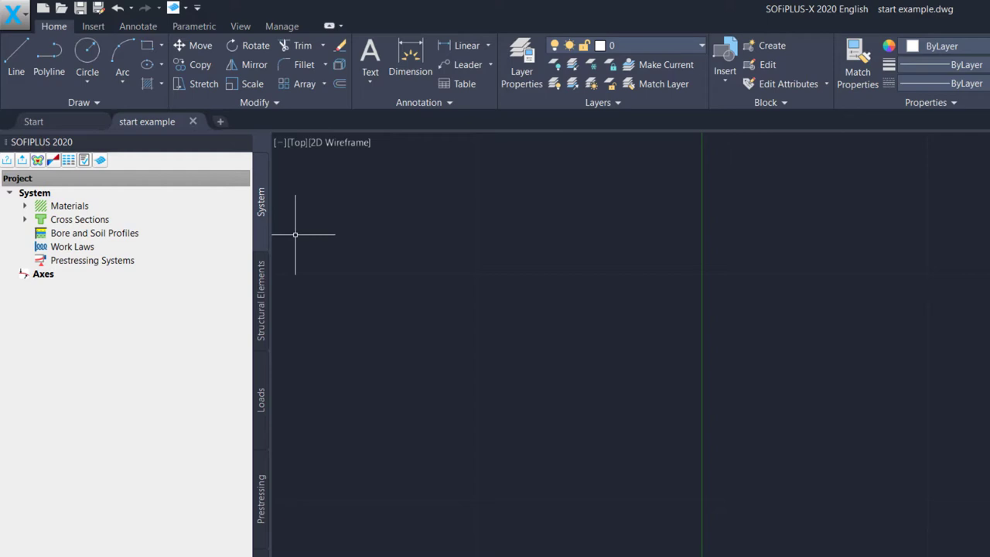
{"action": "left_click", "coordinate": [25, 207]}
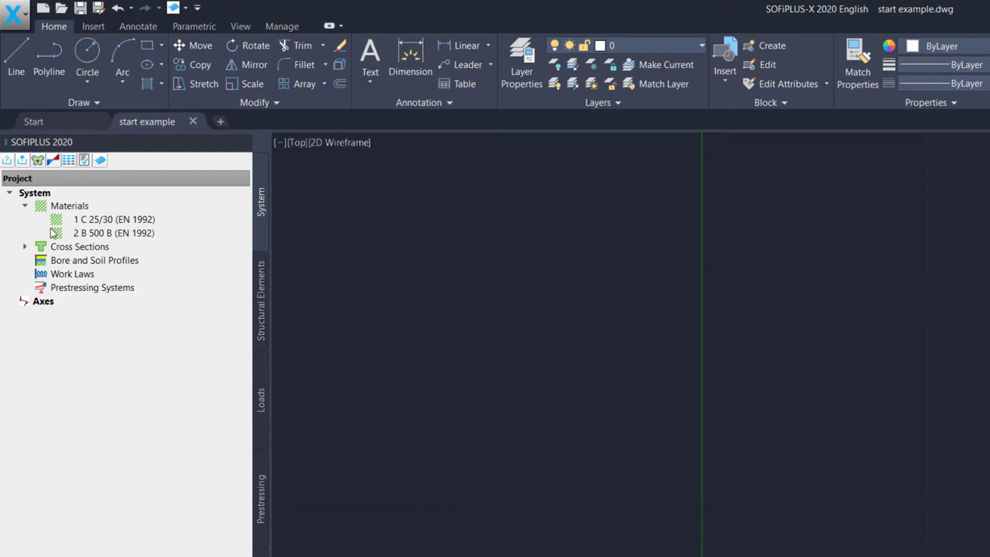
{"action": "left_click", "coordinate": [23, 247]}
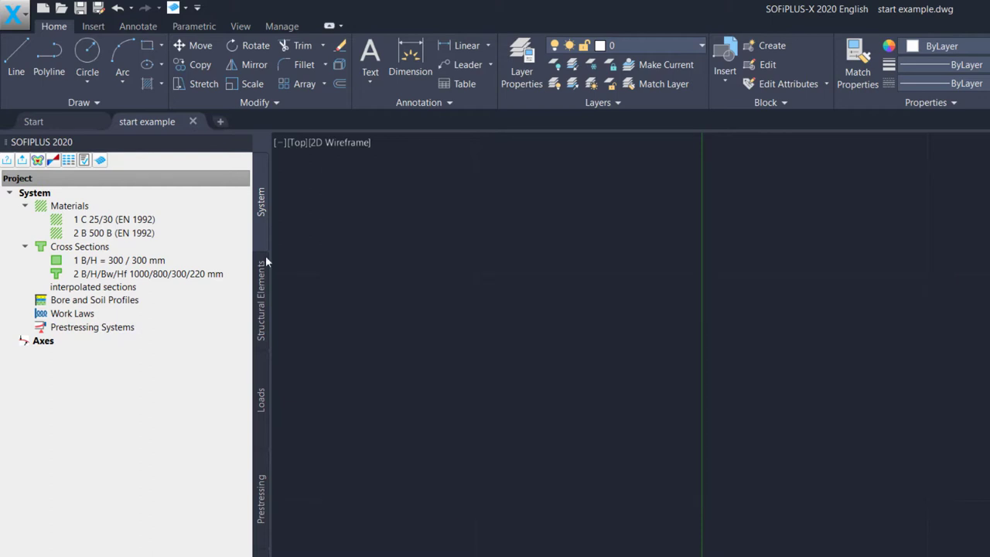
{"action": "left_click", "coordinate": [265, 261]}
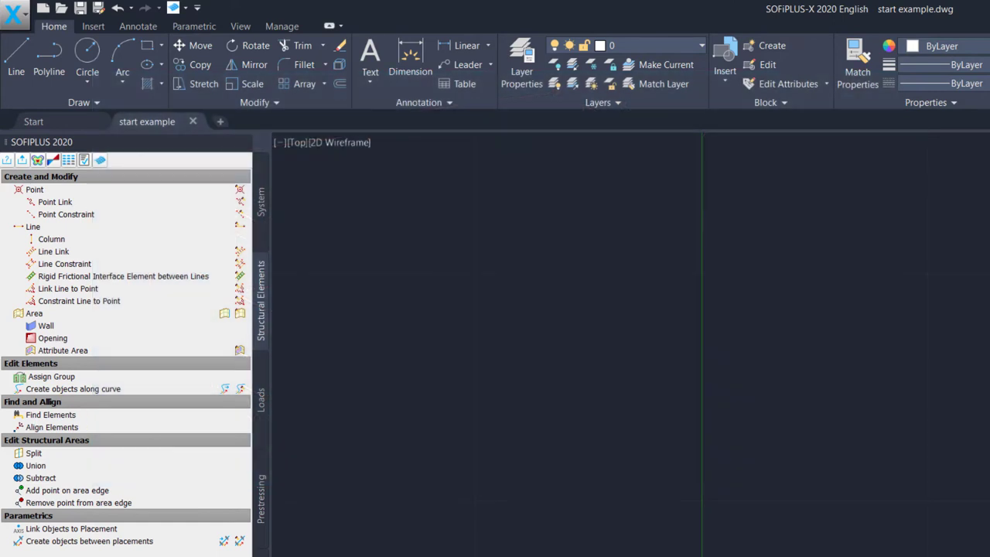
Open the DXF file 'SOFiPLUS Getting Started - Geometry.dxf'.
{"action": "left_click", "coordinate": [13, 12]}
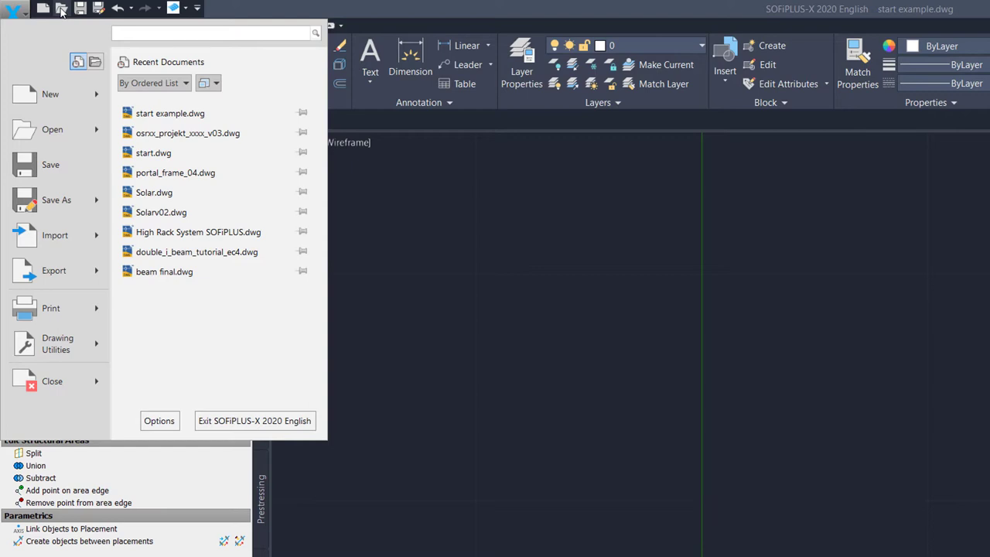
{"action": "left_click", "coordinate": [62, 11]}
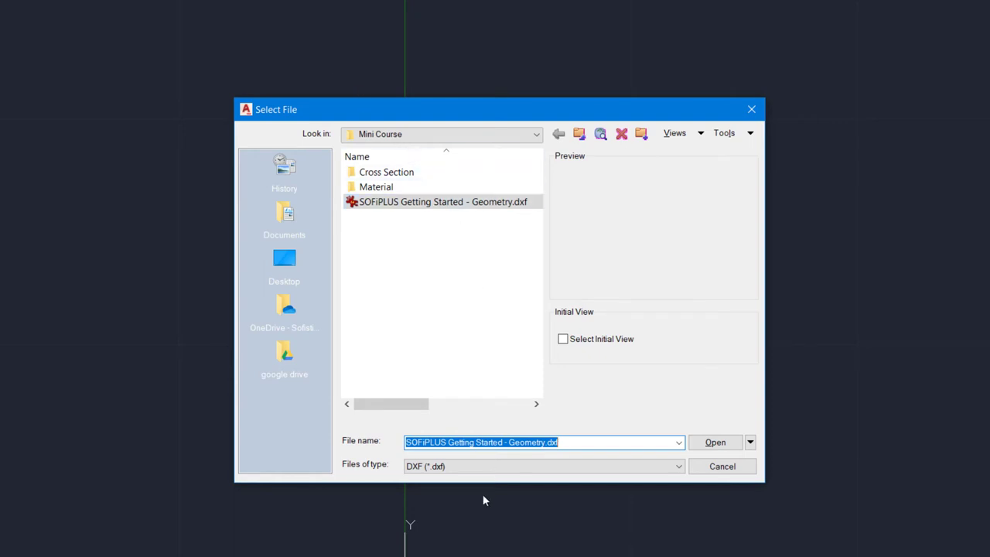
{"action": "left_click", "coordinate": [488, 470]}
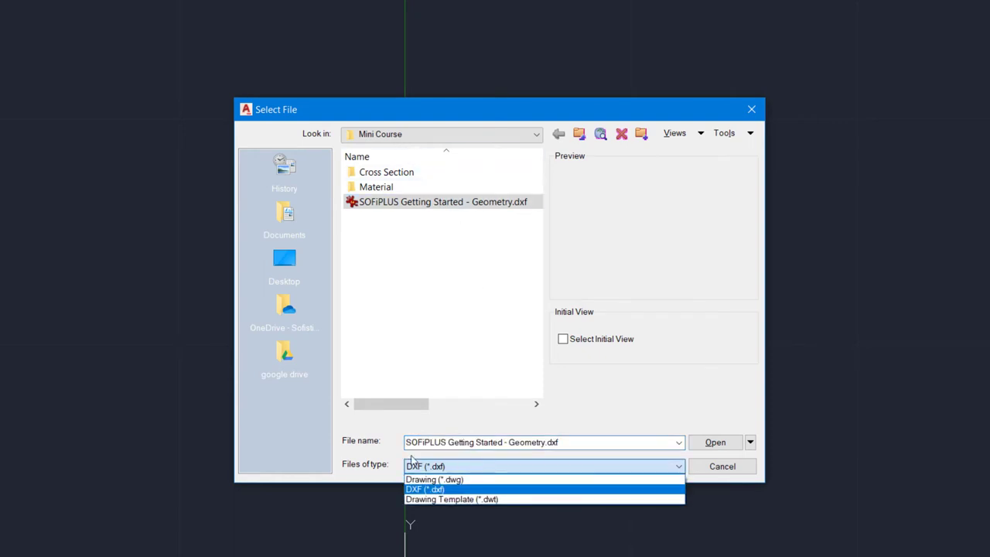
{"action": "left_click", "coordinate": [459, 489]}
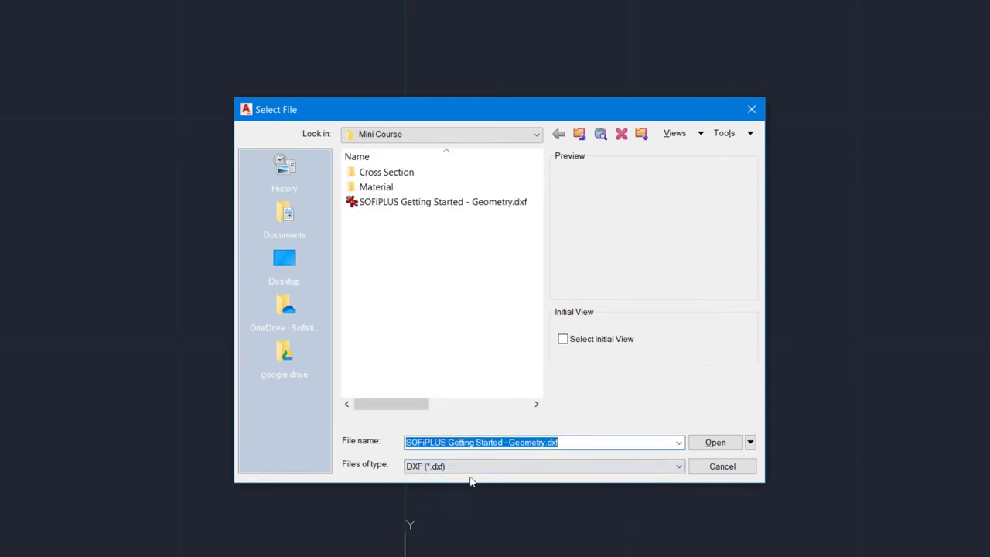
{"action": "left_click", "coordinate": [424, 202]}
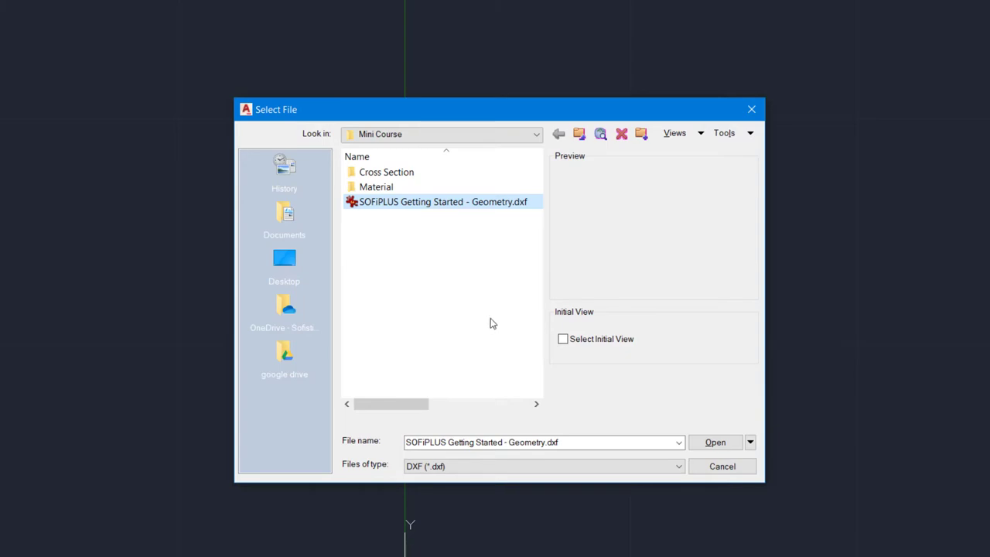
{"action": "left_click", "coordinate": [716, 444]}
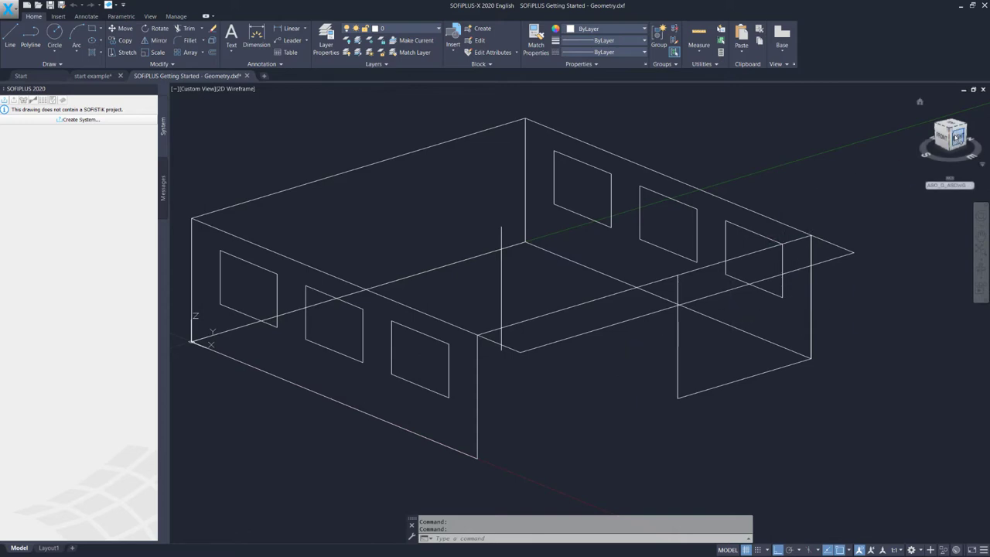
Copy all 23 wireframe objects with the building's corner endpoint as base point.
{"action": "left_click", "coordinate": [928, 124]}
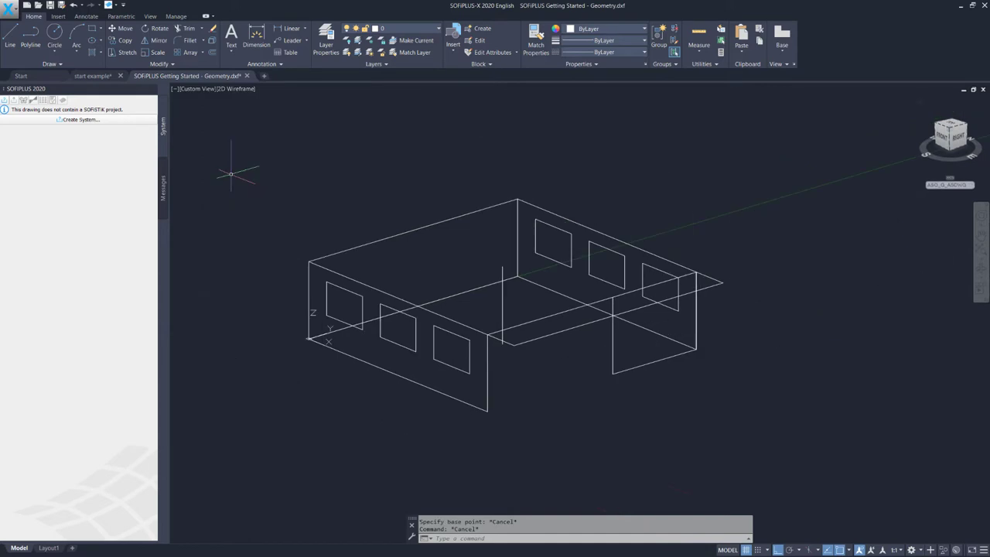
{"action": "left_click", "coordinate": [250, 146]}
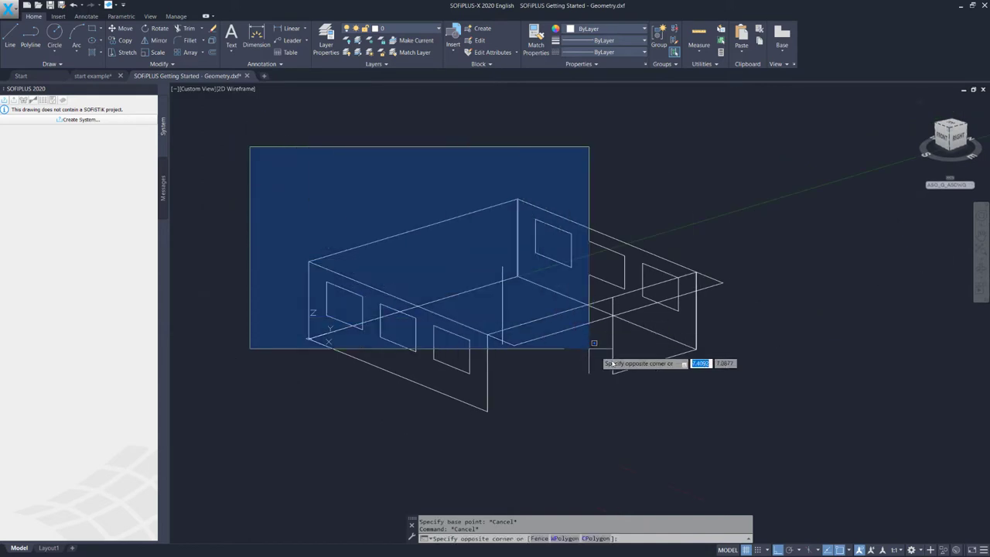
{"action": "left_click", "coordinate": [824, 437]}
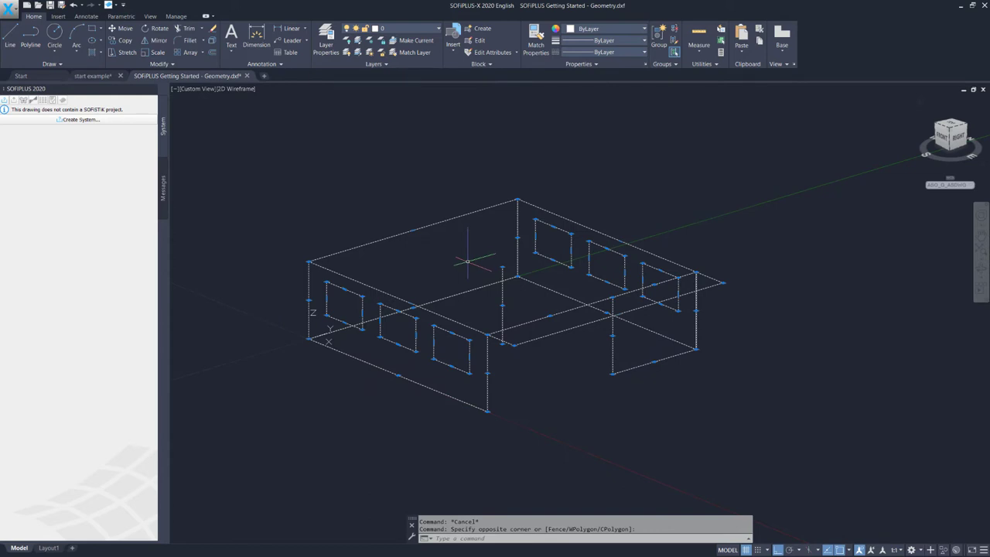
{"action": "key", "text": "ctrl+shift+c"}
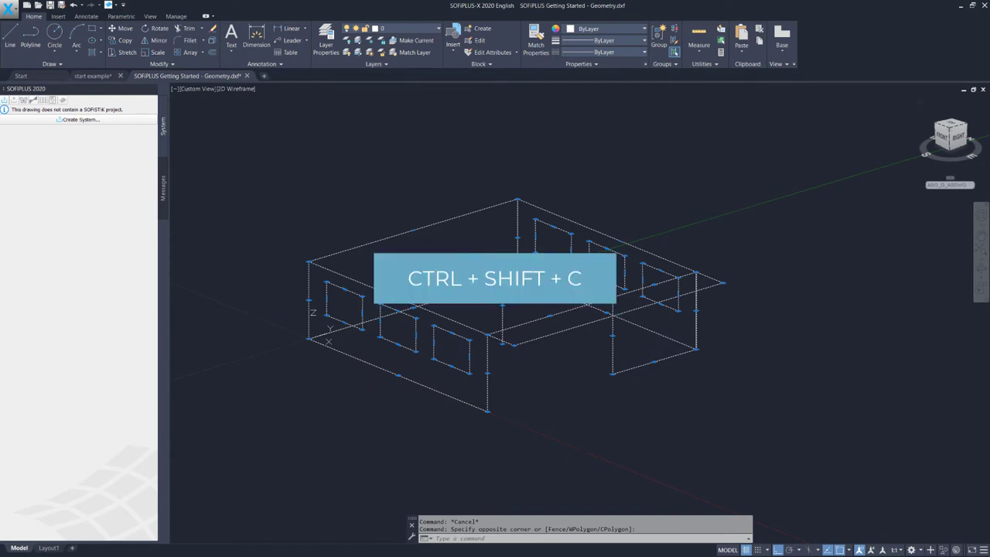
{"action": "key", "text": "ctrl+shift+c"}
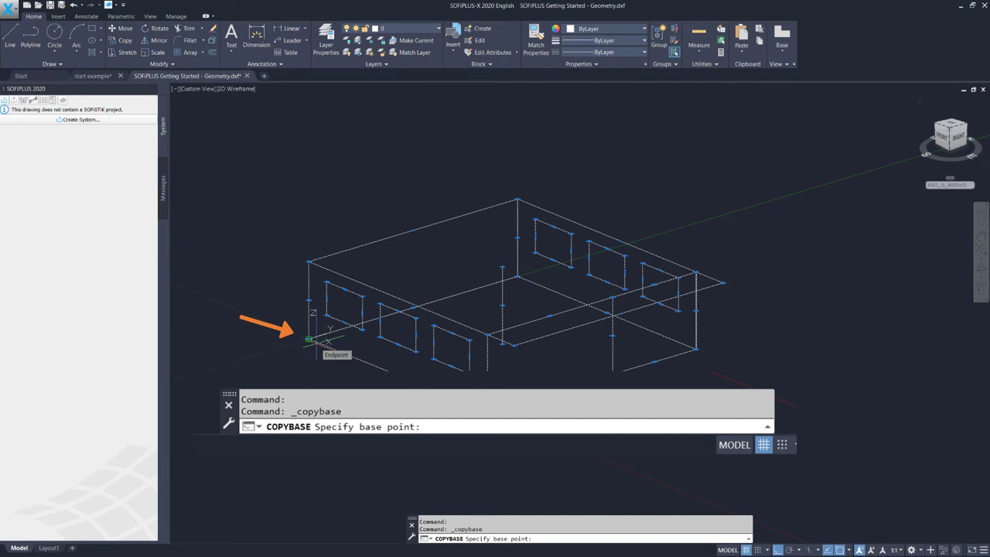
{"action": "left_click", "coordinate": [308, 339]}
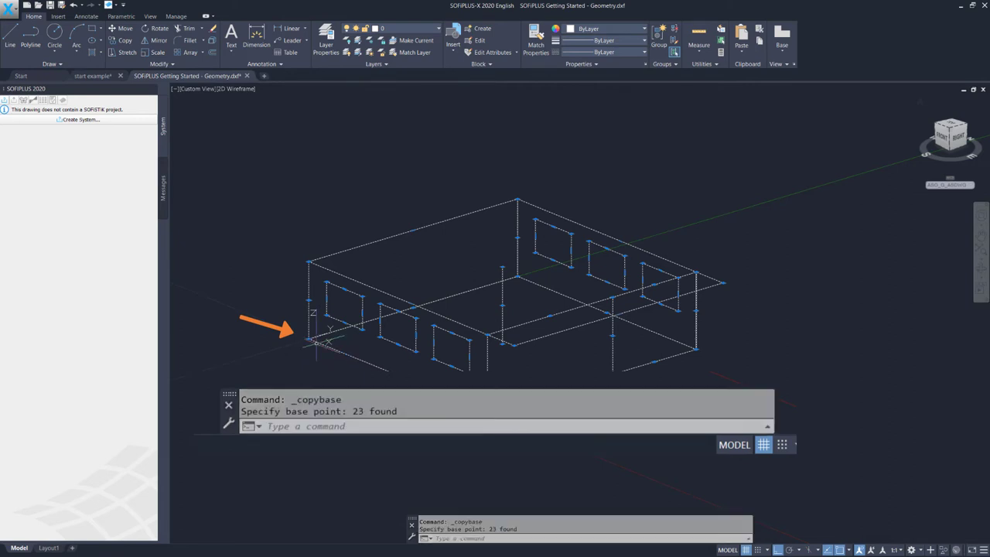
Paste the wall geometry into the start example drawing at 0,0 and orbit to view it in 3D.
{"action": "left_click", "coordinate": [92, 76]}
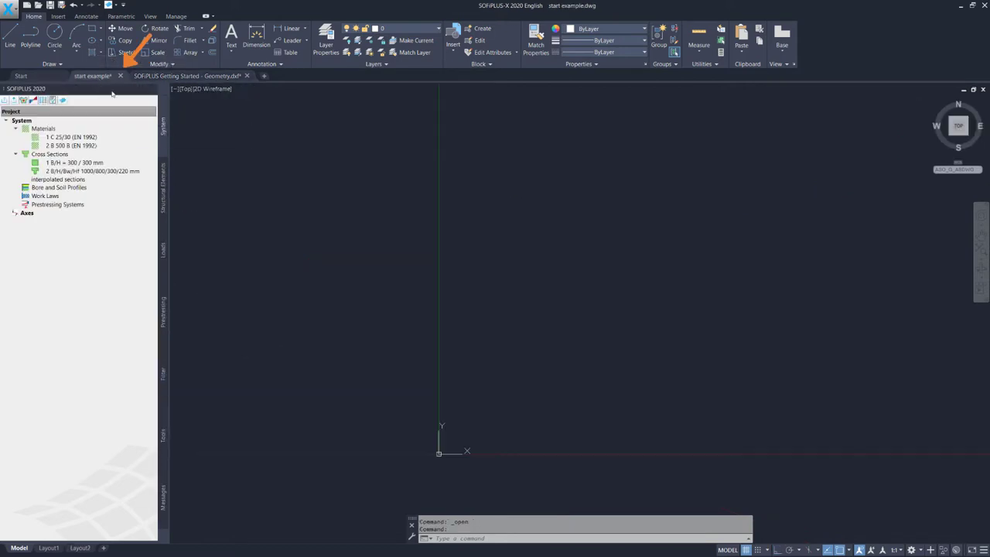
{"action": "scroll", "coordinate": [449, 259], "scroll_direction": "down", "scroll_amount": 2}
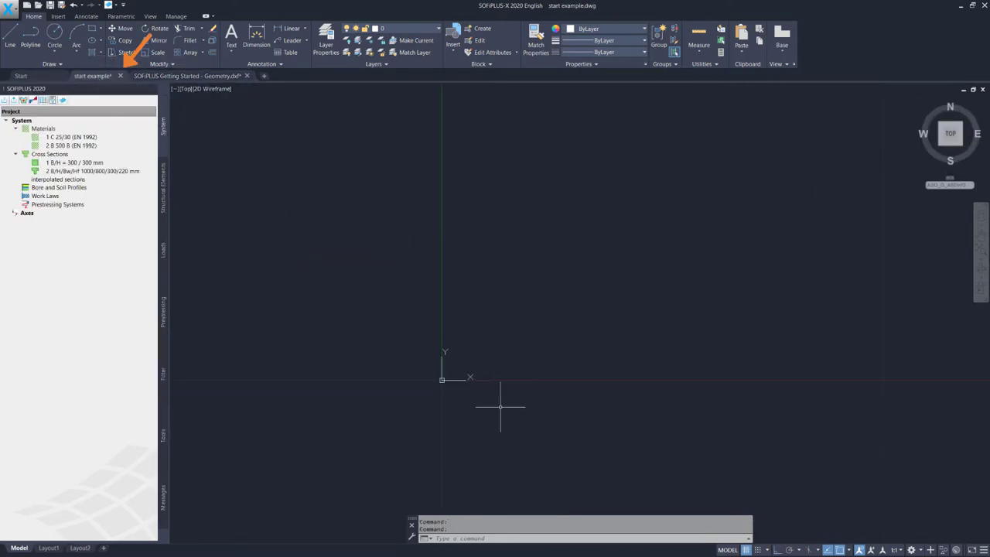
{"action": "key", "text": "ctrl+v"}
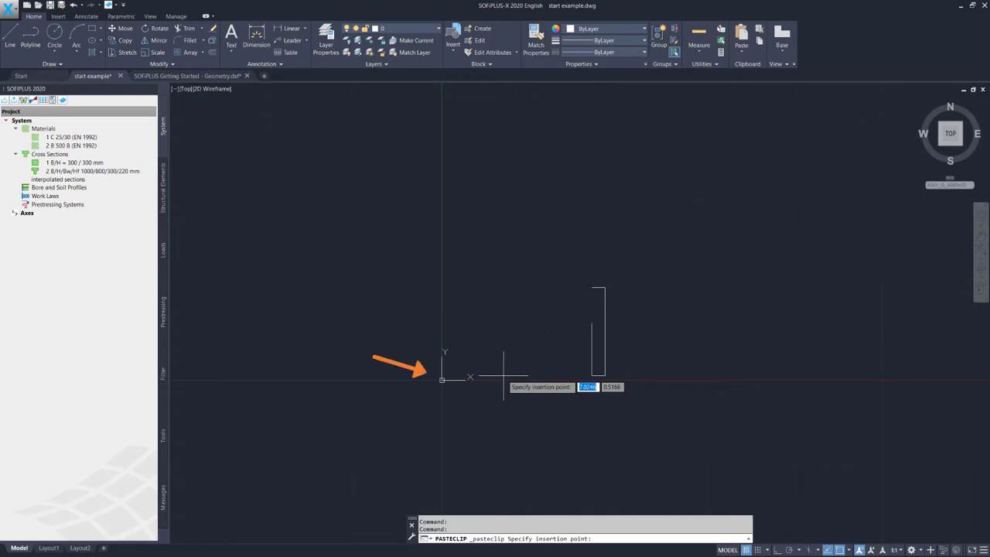
{"action": "type", "text": "0"}
{"action": "key", "text": "Tab"}
{"action": "type", "text": "0"}
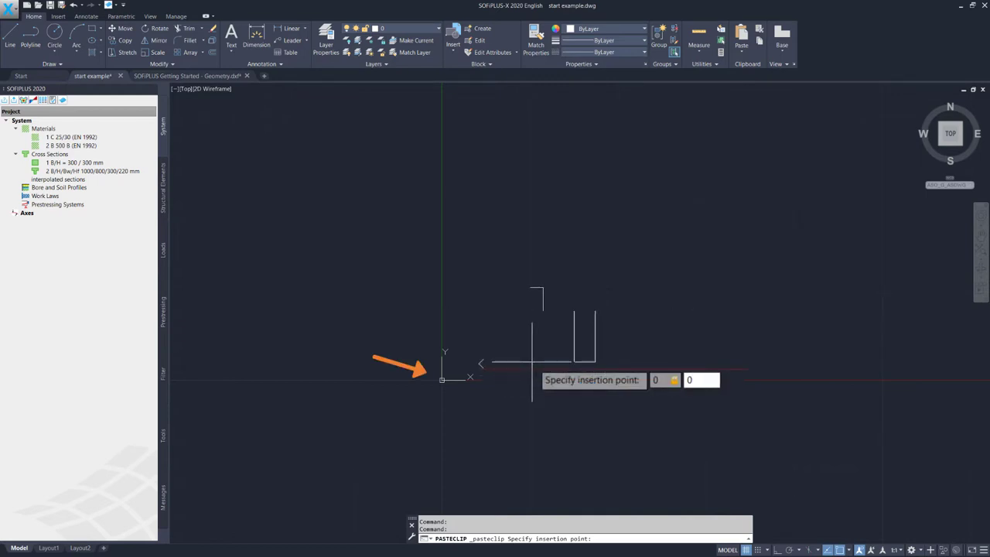
{"action": "key", "text": "Return"}
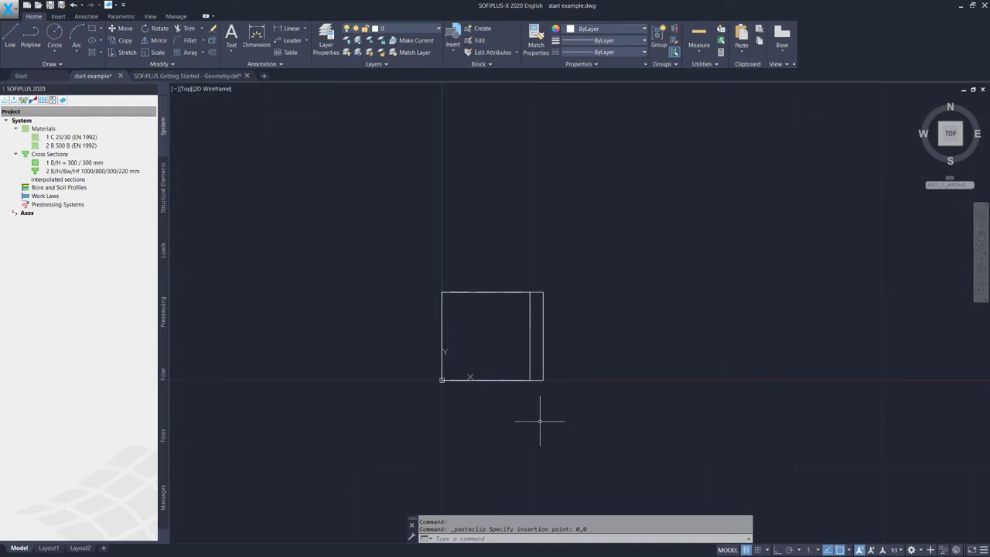
{"action": "middle_click_drag", "start_coordinate": [540, 420], "coordinate": [615, 365], "text": "shift"}
Leave orbit, zoom to the pasted walls, and display the Structural Elements tools.
{"action": "key", "text": "Escape"}
{"action": "scroll", "coordinate": [485, 239], "scroll_direction": "up", "scroll_amount": 4}
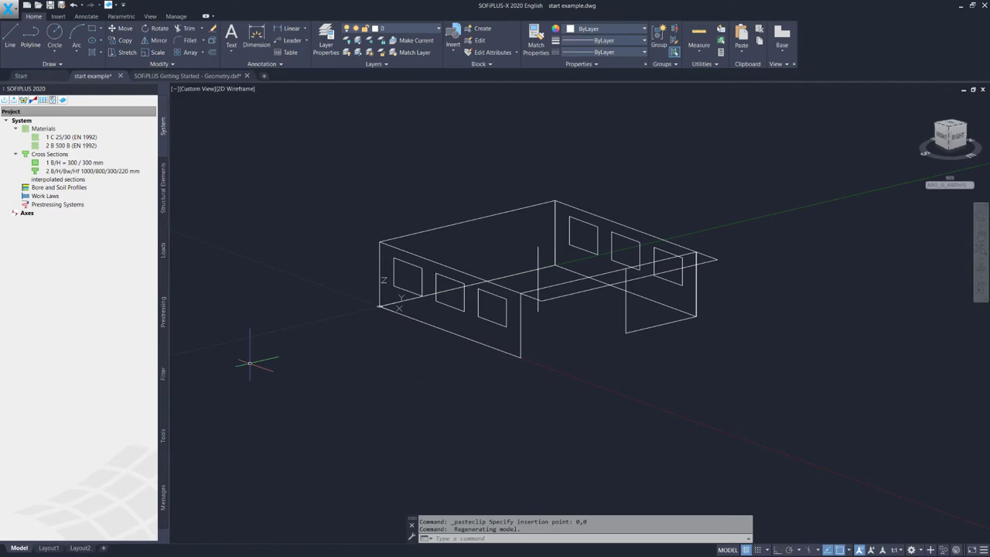
{"action": "left_click", "coordinate": [166, 204]}
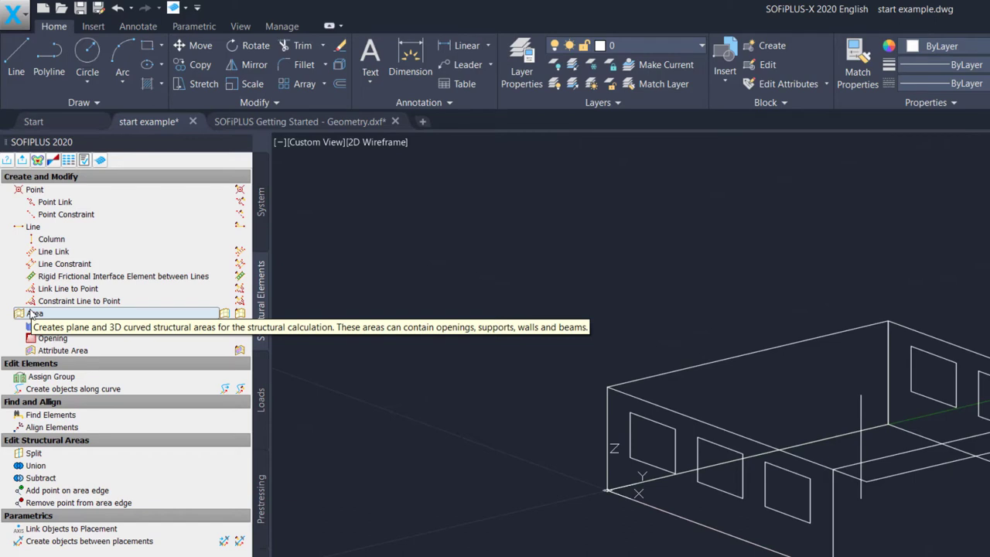
Start SOF_SE_AREA to open the Structural Area dialog with 200 mm, C 25/30 and B 500 B.
{"action": "left_click", "coordinate": [34, 314]}
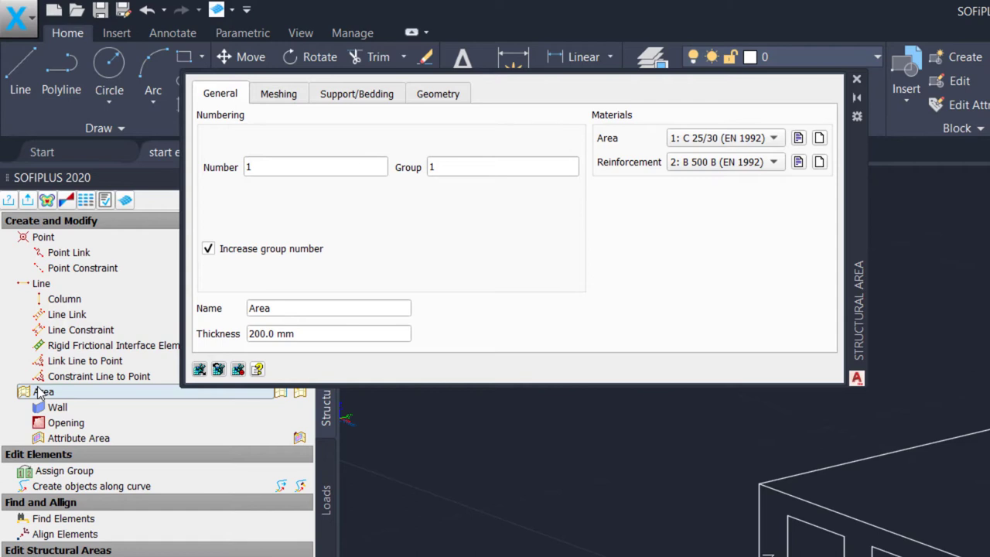
{"action": "left_click", "coordinate": [280, 96]}
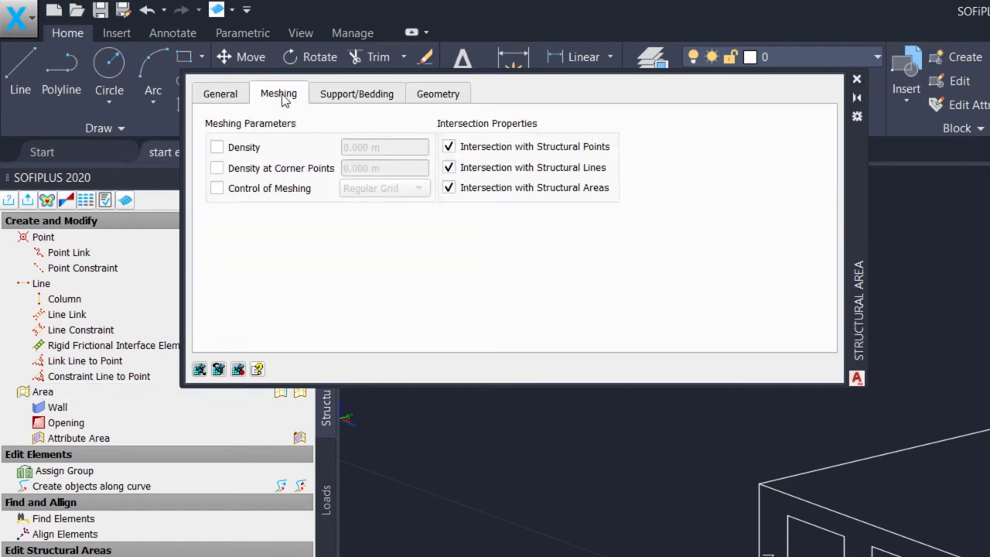
{"action": "left_click", "coordinate": [363, 100]}
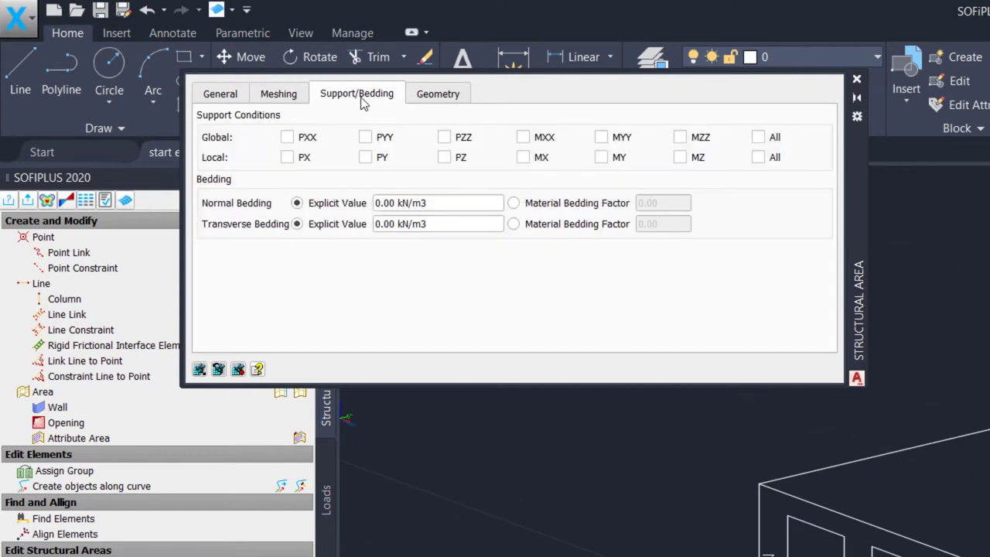
{"action": "left_click", "coordinate": [438, 99]}
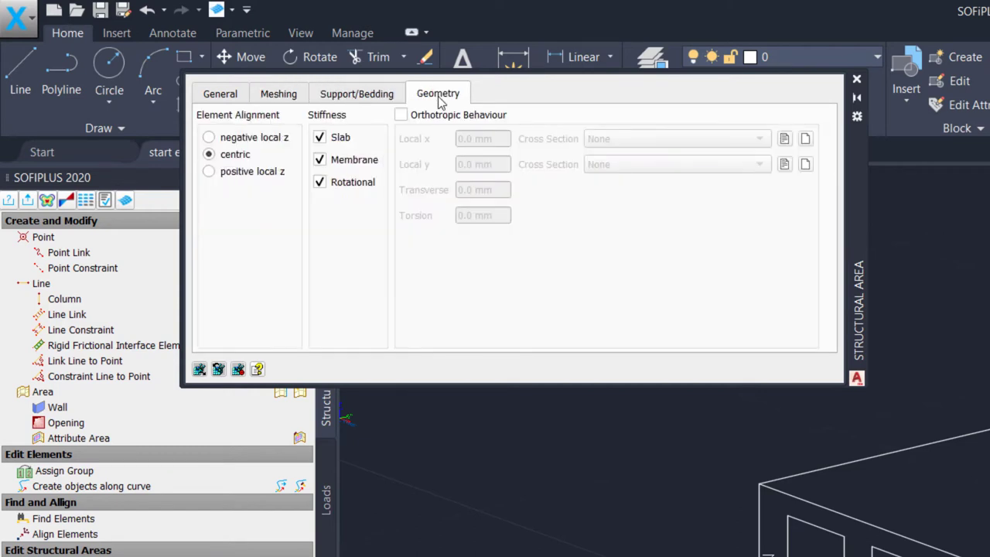
{"action": "left_click", "coordinate": [209, 96]}
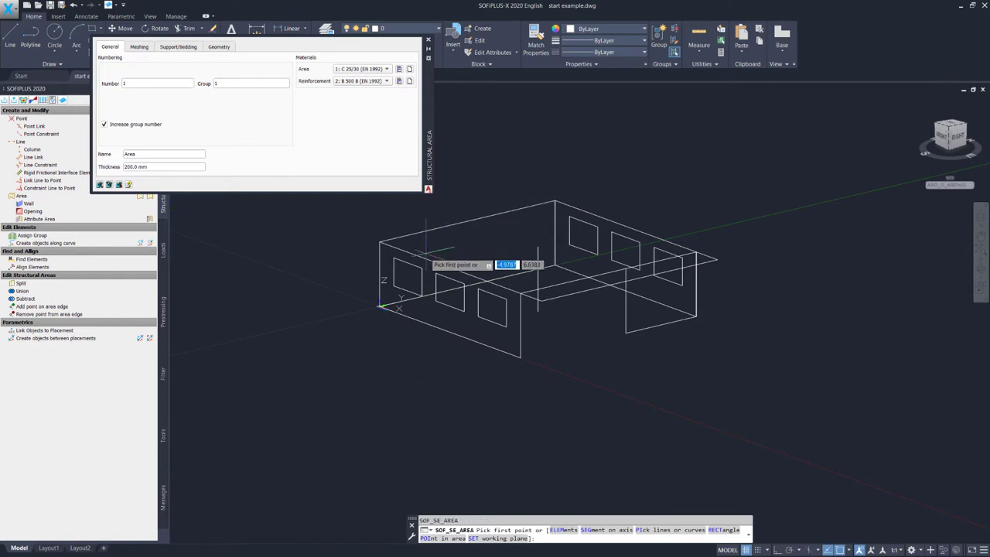
Trace the front wall's four corners to create structural area 1.
{"action": "left_click", "coordinate": [379, 242]}
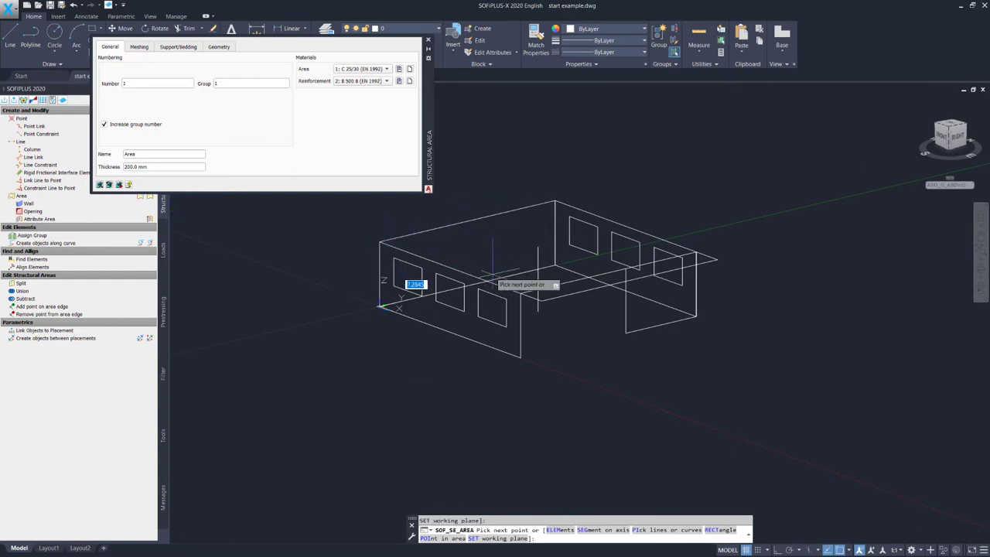
{"action": "left_click", "coordinate": [520, 296]}
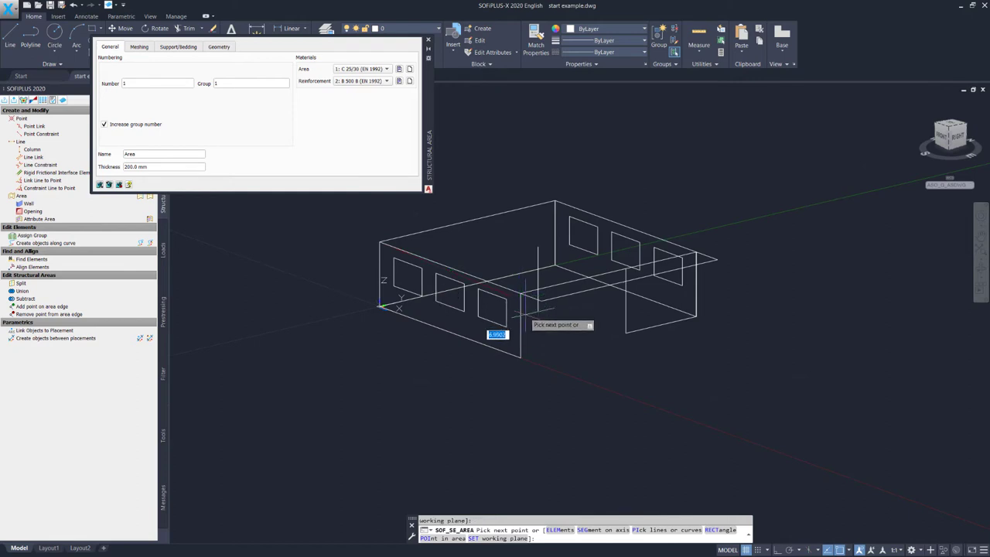
{"action": "left_click", "coordinate": [521, 357]}
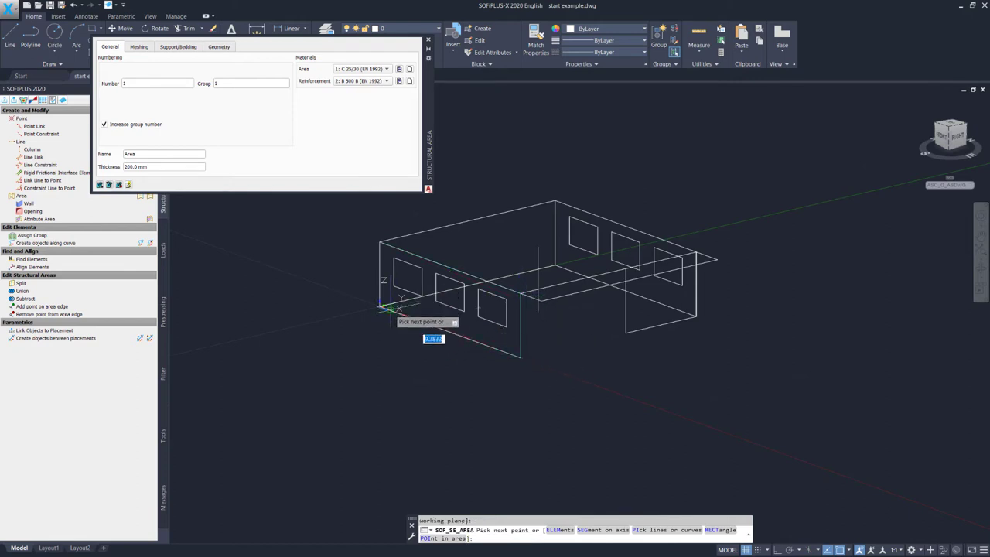
{"action": "scroll", "coordinate": [379, 302], "scroll_direction": "up", "scroll_amount": 8}
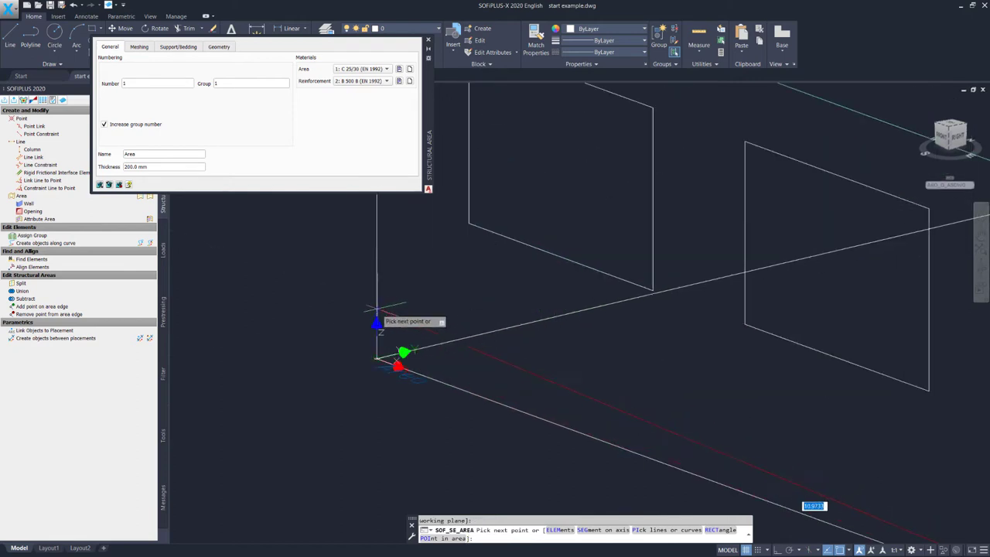
{"action": "left_click", "coordinate": [377, 359]}
{"action": "scroll", "coordinate": [424, 398], "scroll_direction": "down", "scroll_amount": 8}
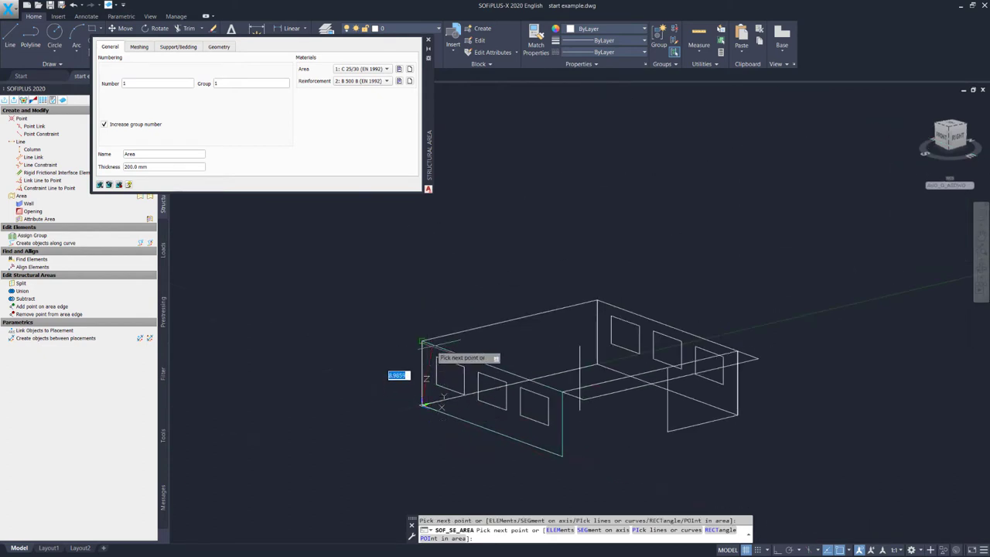
{"action": "key", "text": "Return"}
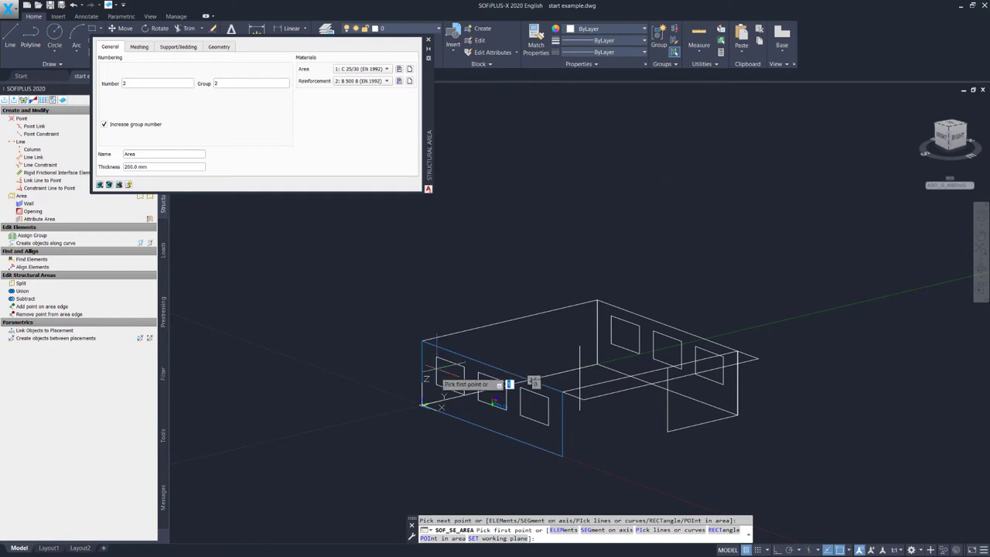
{"action": "scroll", "coordinate": [464, 406], "scroll_direction": "up", "scroll_amount": 6}
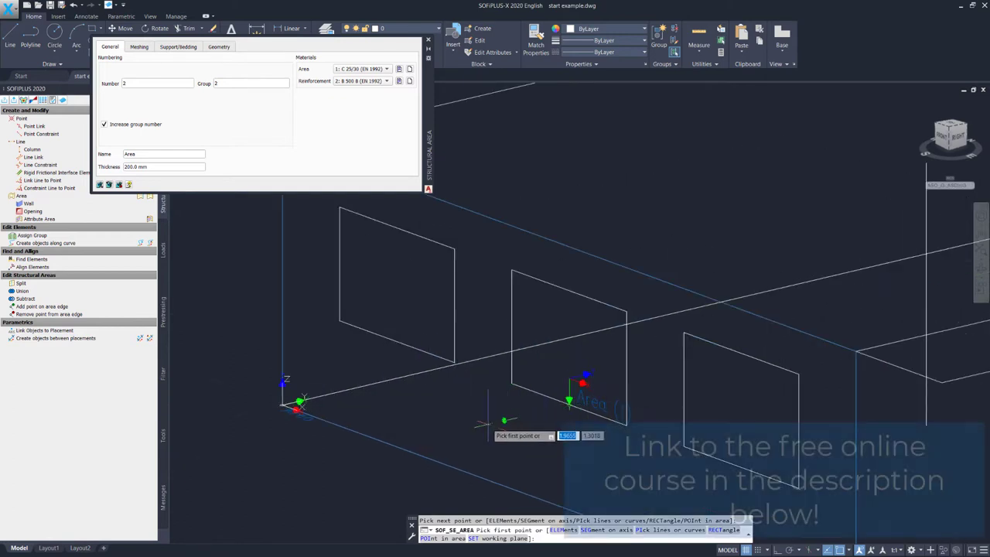
Trace the next wall's corners to create structural area 2.
{"action": "scroll", "coordinate": [510, 426], "scroll_direction": "down", "scroll_amount": 5}
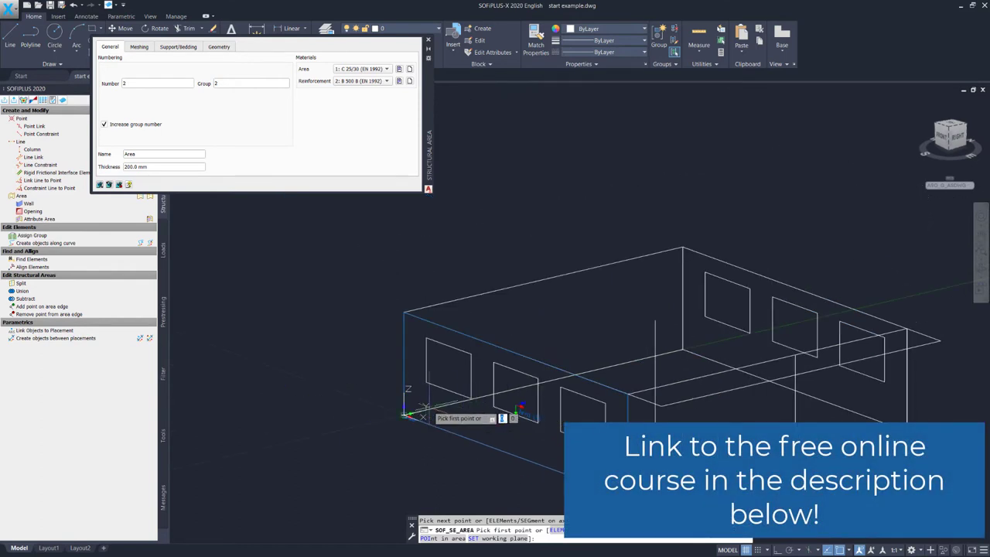
{"action": "left_click", "coordinate": [405, 413]}
{"action": "left_click", "coordinate": [404, 312]}
{"action": "left_click", "coordinate": [682, 247]}
{"action": "left_click", "coordinate": [682, 348]}
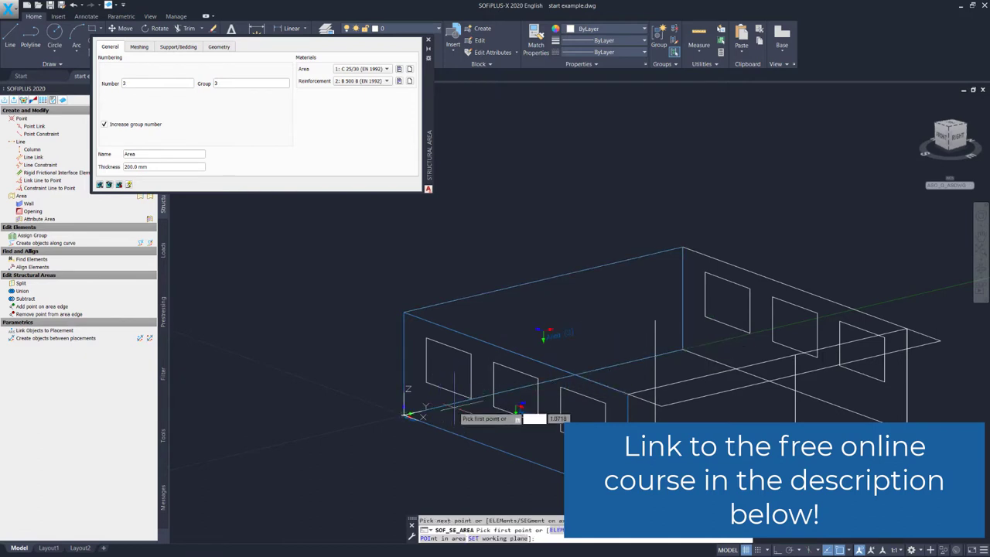
{"action": "left_click", "coordinate": [405, 413]}
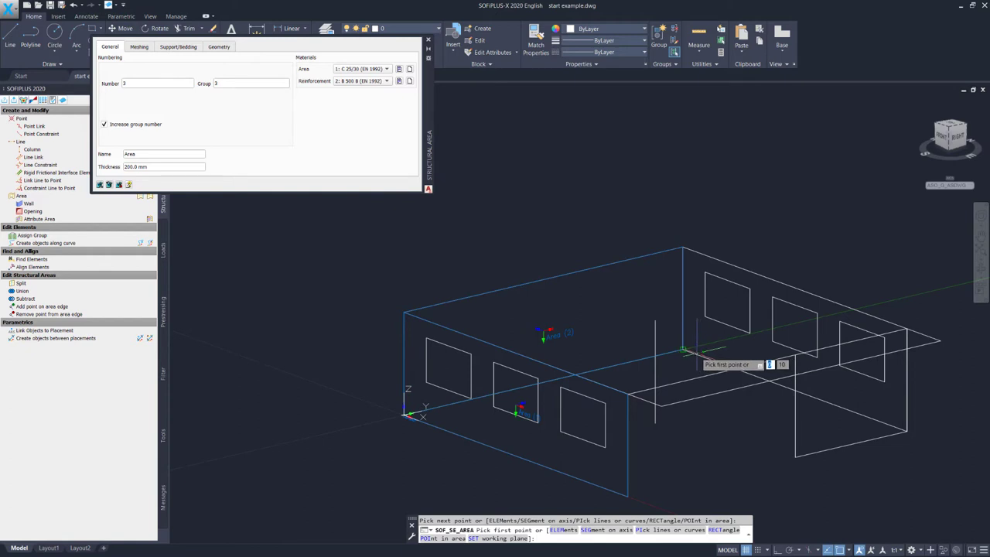
Pick three corners of the far wall to create structural area 3.
{"action": "left_click", "coordinate": [682, 349]}
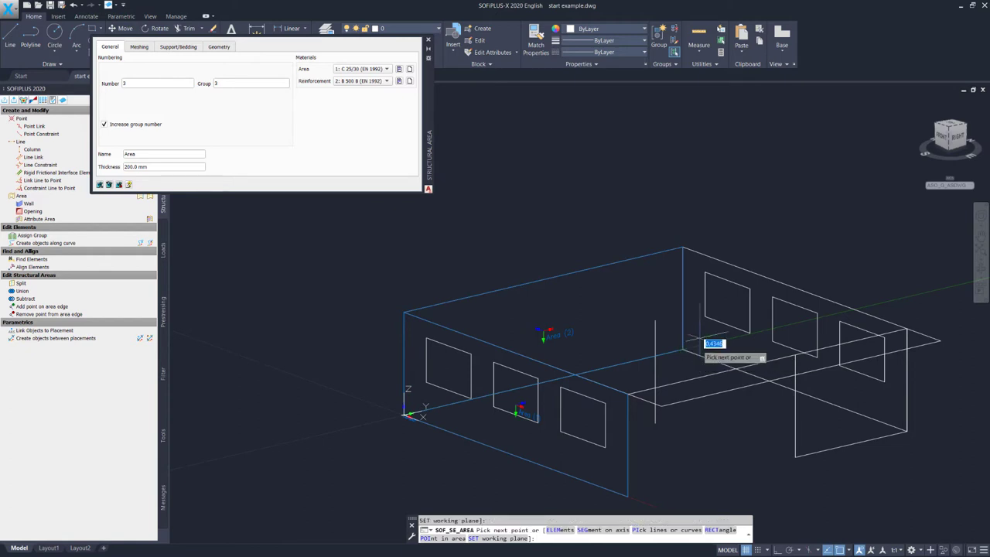
{"action": "left_click", "coordinate": [905, 331]}
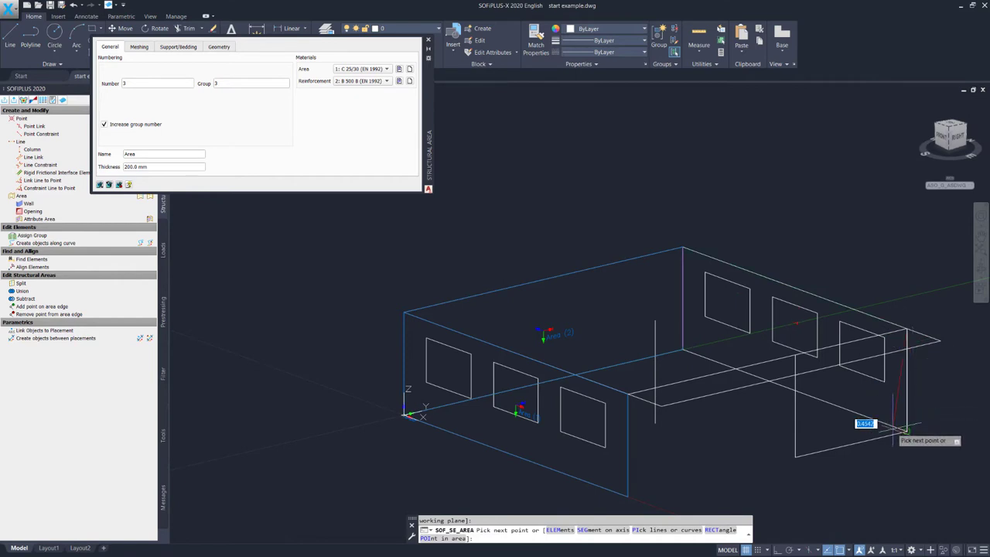
{"action": "left_click", "coordinate": [904, 428]}
{"action": "key", "text": "Return"}
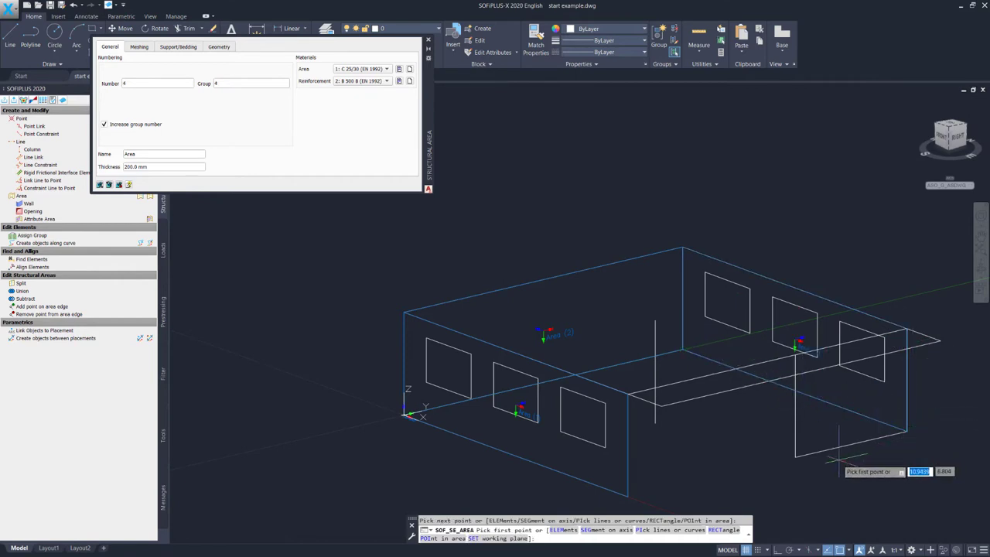
Pick three corners of the right wall to create structural area 4.
{"action": "left_click", "coordinate": [795, 457]}
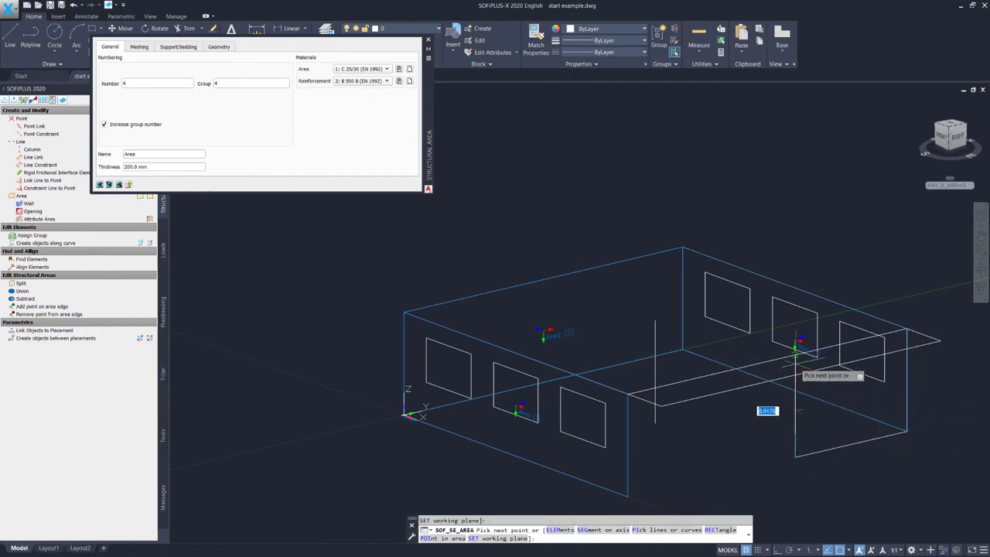
{"action": "left_click", "coordinate": [905, 332]}
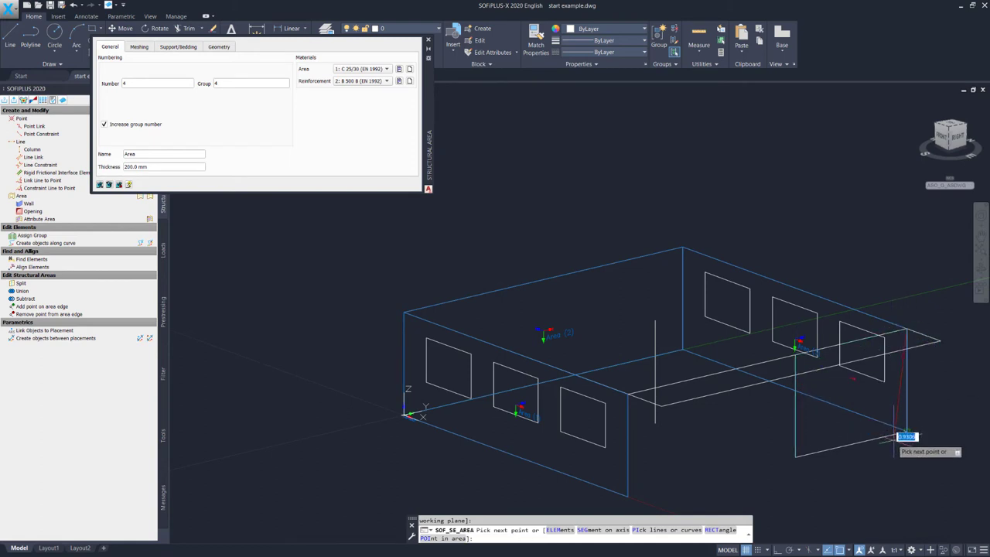
{"action": "left_click", "coordinate": [905, 428]}
{"action": "key", "text": "Return"}
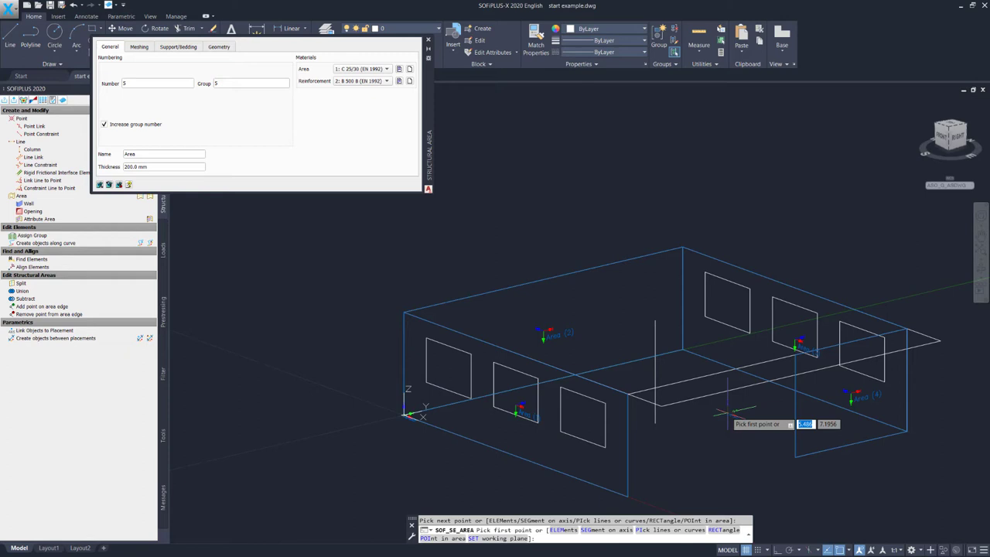
{"action": "scroll", "coordinate": [395, 418], "scroll_direction": "up", "scroll_amount": 5}
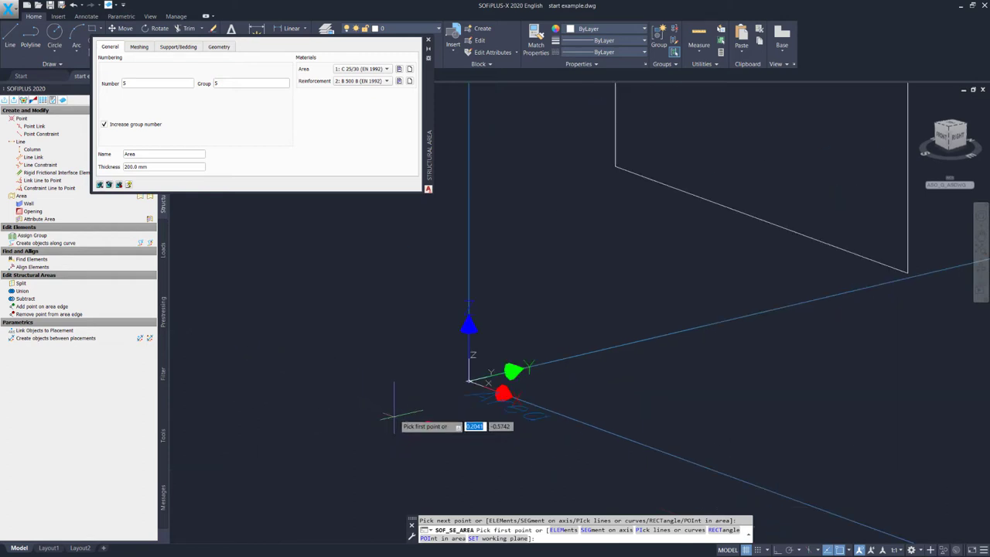
{"action": "scroll", "coordinate": [394, 417], "scroll_direction": "up", "scroll_amount": 5}
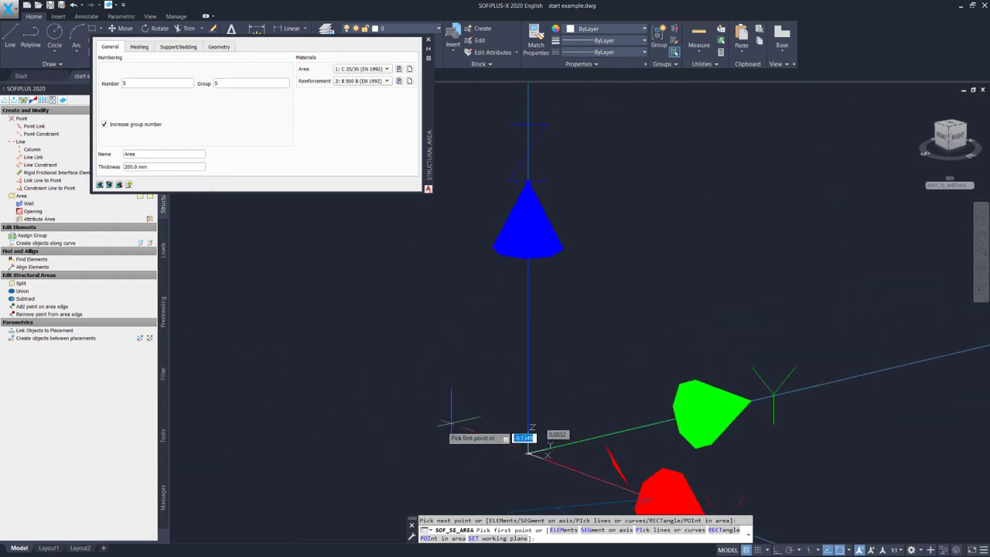
{"action": "scroll", "coordinate": [434, 427], "scroll_direction": "down", "scroll_amount": 10}
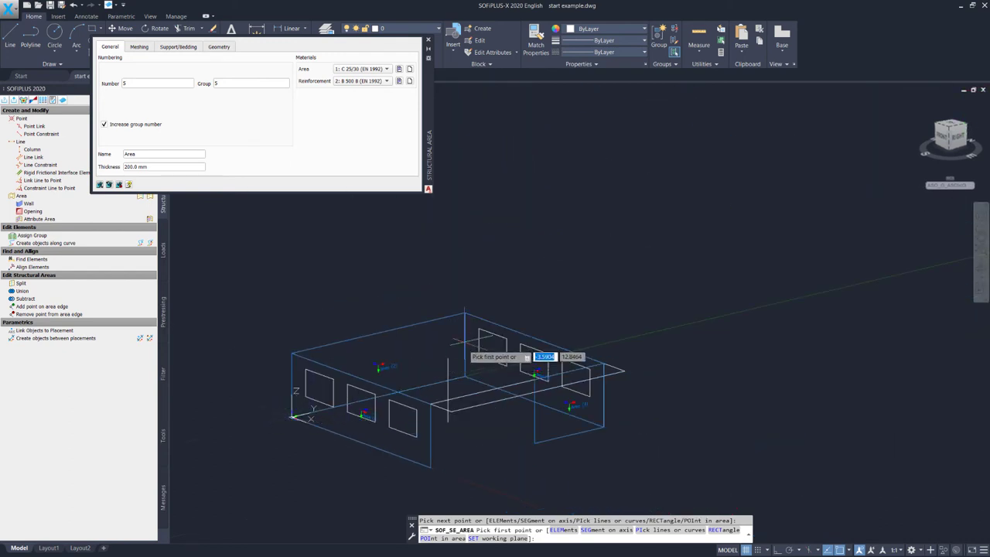
{"action": "scroll", "coordinate": [464, 341], "scroll_direction": "up", "scroll_amount": 8}
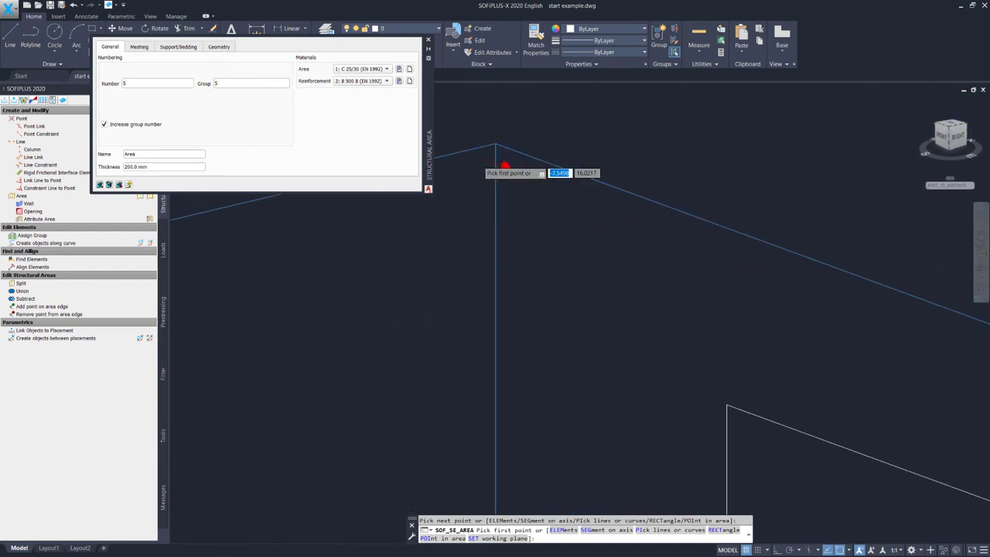
{"action": "scroll", "coordinate": [504, 165], "scroll_direction": "down", "scroll_amount": 8}
{"action": "scroll", "coordinate": [642, 232], "scroll_direction": "up", "scroll_amount": 8}
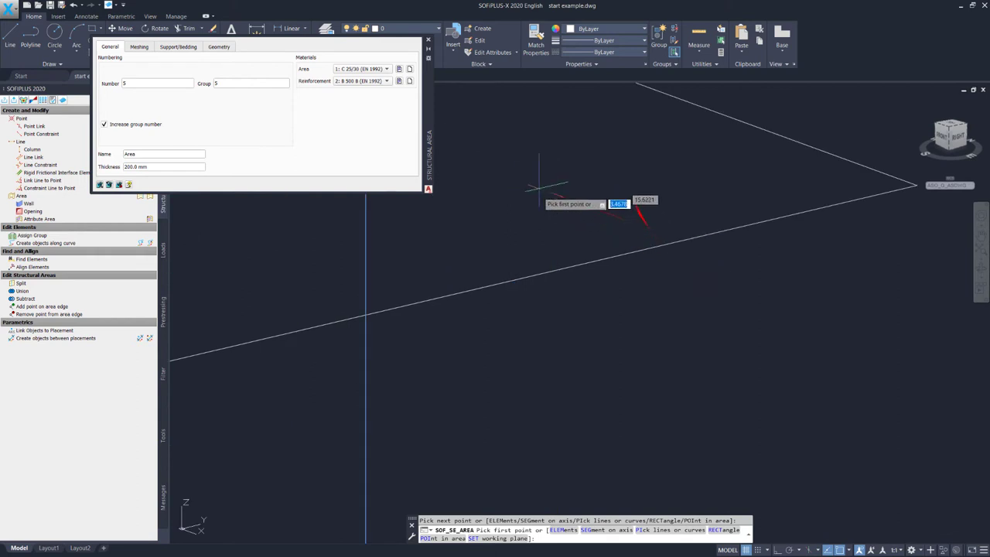
{"action": "scroll", "coordinate": [354, 265], "scroll_direction": "up", "scroll_amount": 5}
{"action": "scroll", "coordinate": [287, 287], "scroll_direction": "down", "scroll_amount": 2}
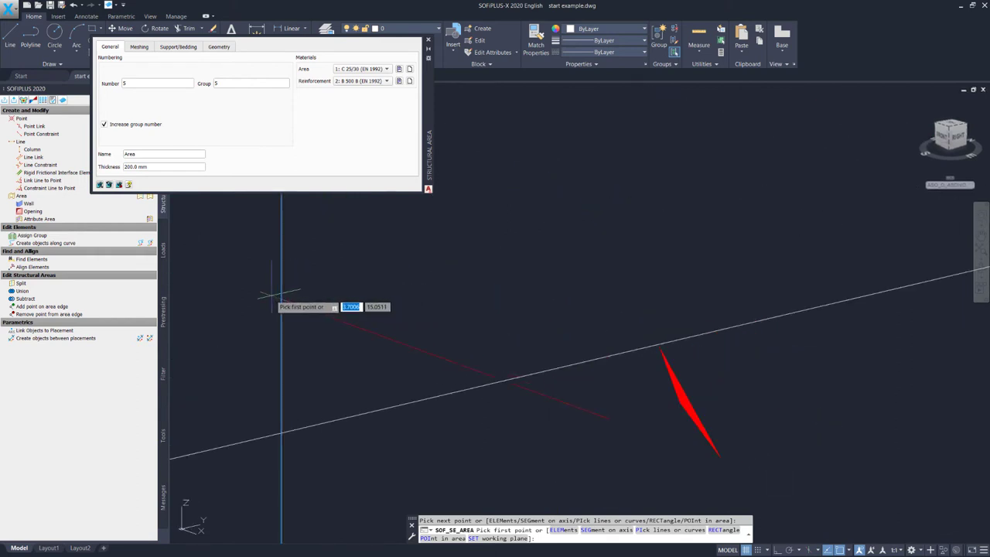
{"action": "scroll", "coordinate": [663, 290], "scroll_direction": "down", "scroll_amount": 8}
{"action": "scroll", "coordinate": [653, 209], "scroll_direction": "up", "scroll_amount": 8}
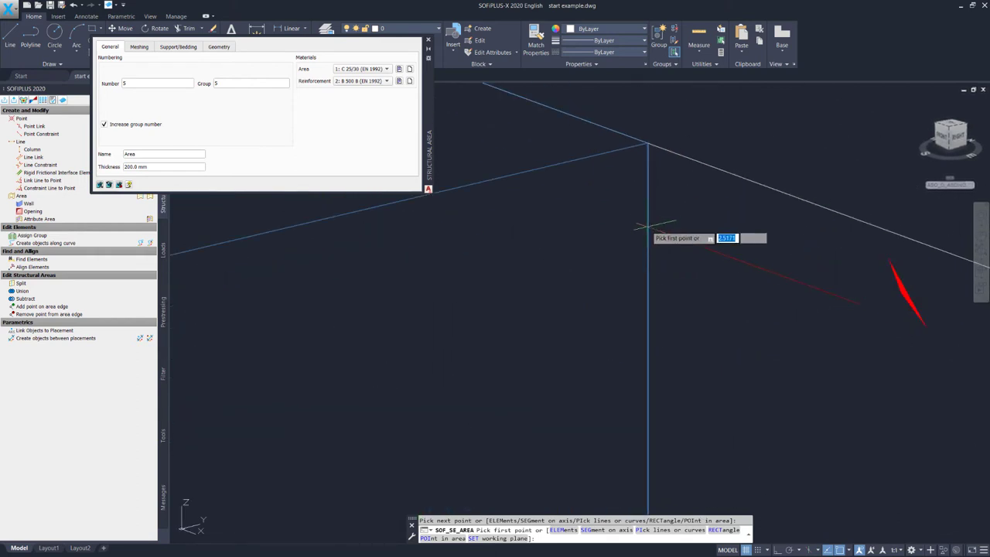
{"action": "scroll", "coordinate": [648, 124], "scroll_direction": "up", "scroll_amount": 2}
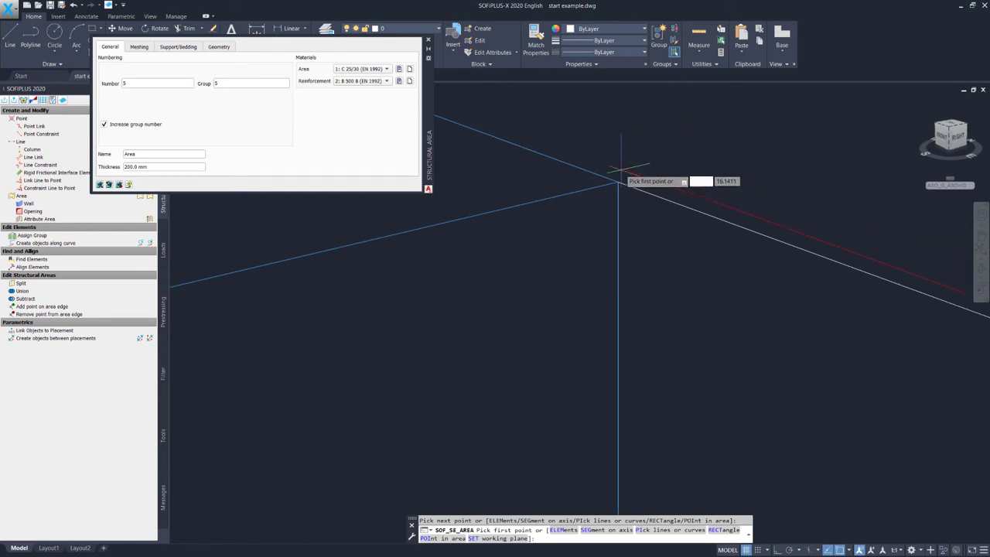
{"action": "scroll", "coordinate": [630, 190], "scroll_direction": "down", "scroll_amount": 5}
{"action": "scroll", "coordinate": [800, 215], "scroll_direction": "down", "scroll_amount": 3}
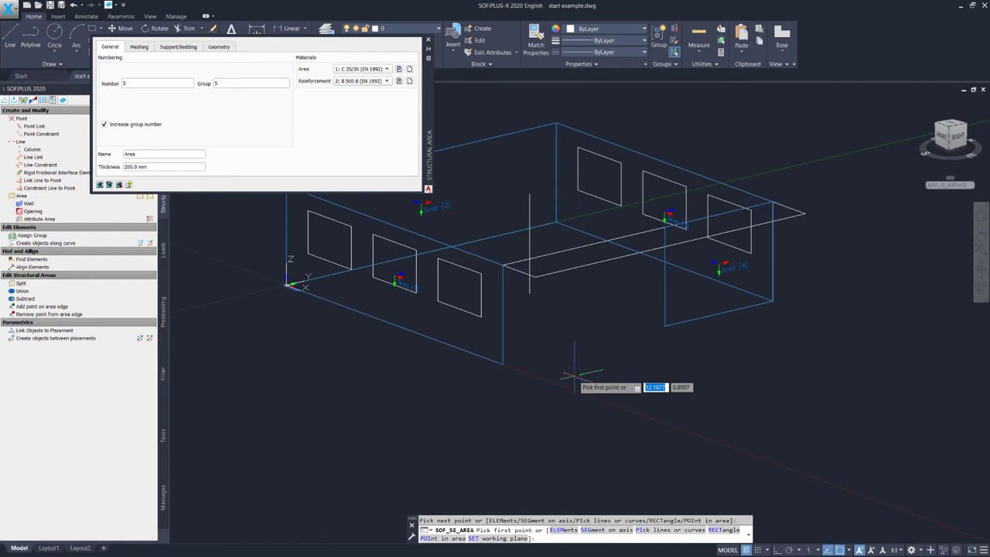
Change the new structural area's thickness from 200 mm to 220 mm.
{"action": "left_click", "coordinate": [155, 167]}
{"action": "left_click_drag", "start_coordinate": [154, 167], "coordinate": [118, 166]}
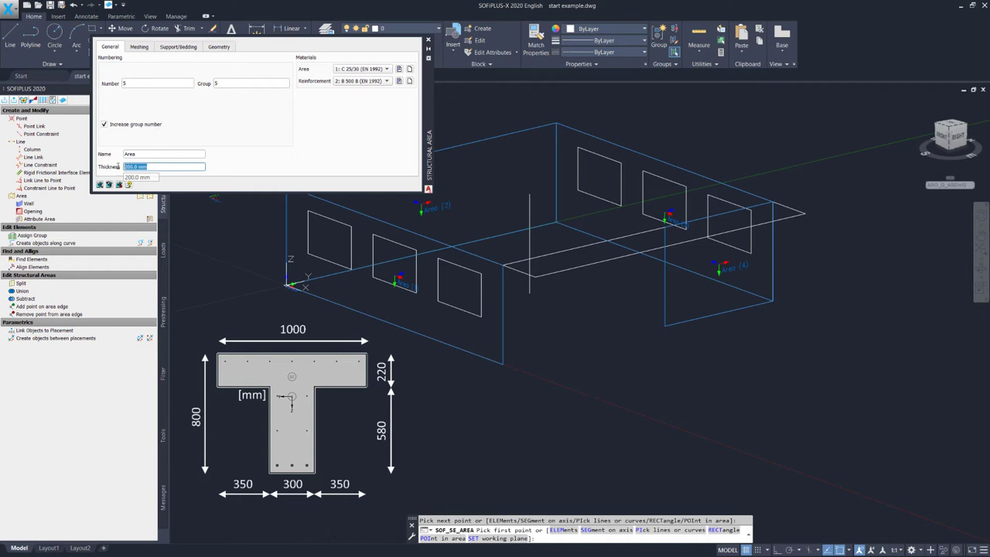
{"action": "left_click", "coordinate": [148, 166]}
{"action": "left_click_drag", "start_coordinate": [146, 166], "coordinate": [120, 168]}
{"action": "type", "text": "220"}
{"action": "left_click", "coordinate": [168, 167]}
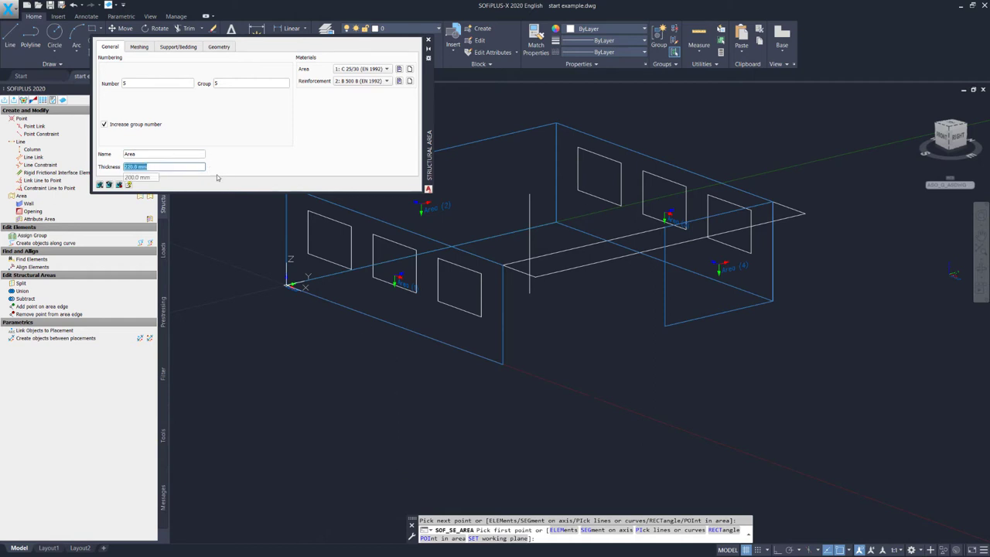
Draw the 220 mm slab area through the left, right-wall and back corners, closing on the first point.
{"action": "scroll", "coordinate": [611, 317], "scroll_direction": "down", "scroll_amount": 4}
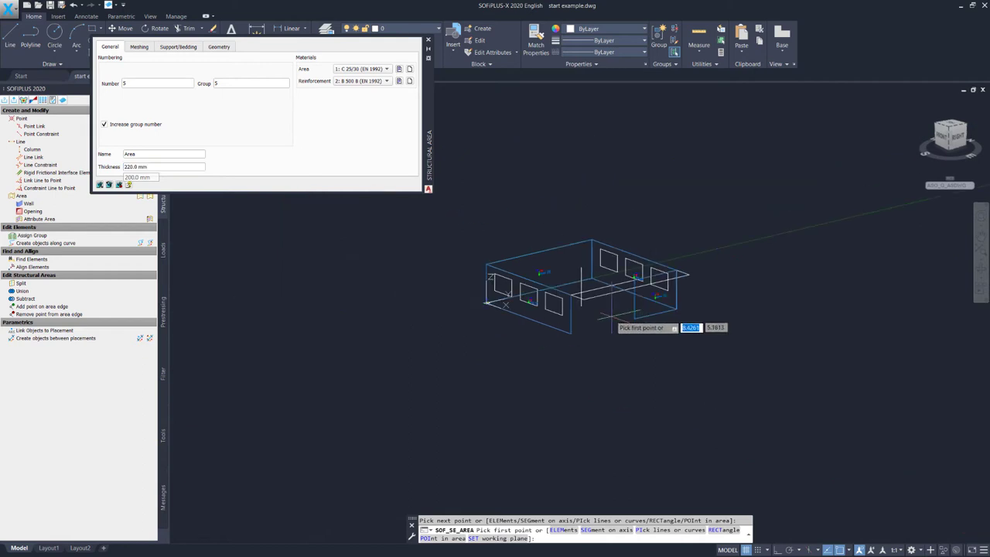
{"action": "scroll", "coordinate": [611, 317], "scroll_direction": "up", "scroll_amount": 2}
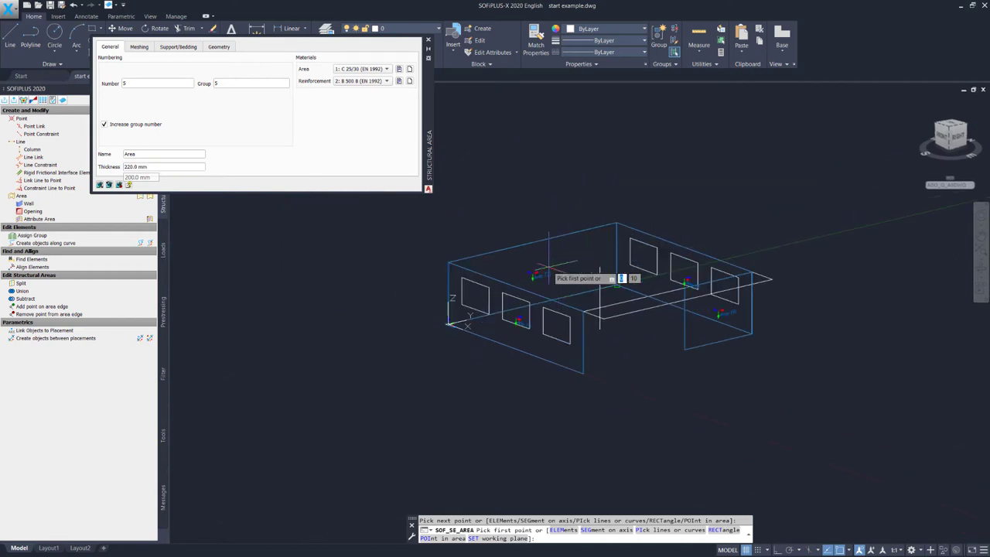
{"action": "left_click", "coordinate": [449, 262]}
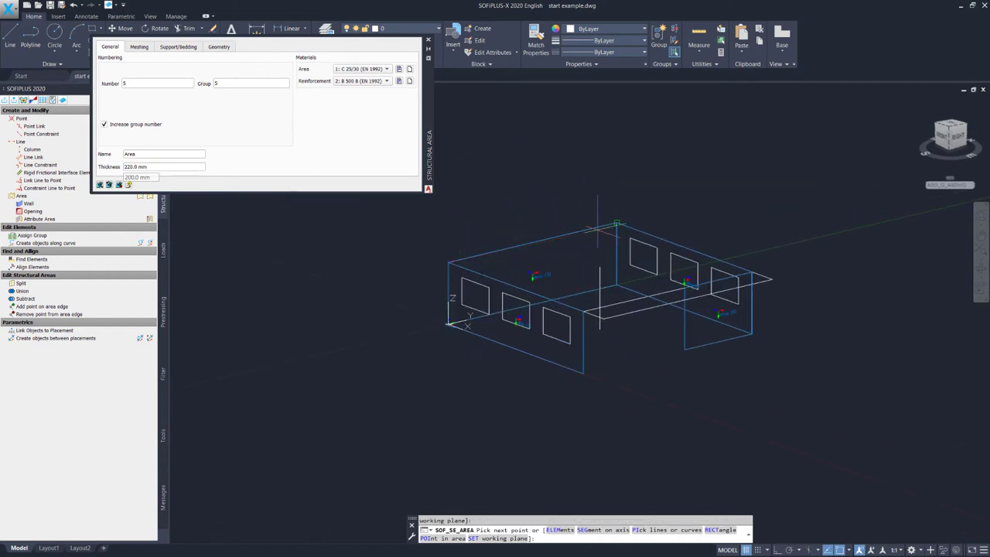
{"action": "left_click", "coordinate": [738, 303]}
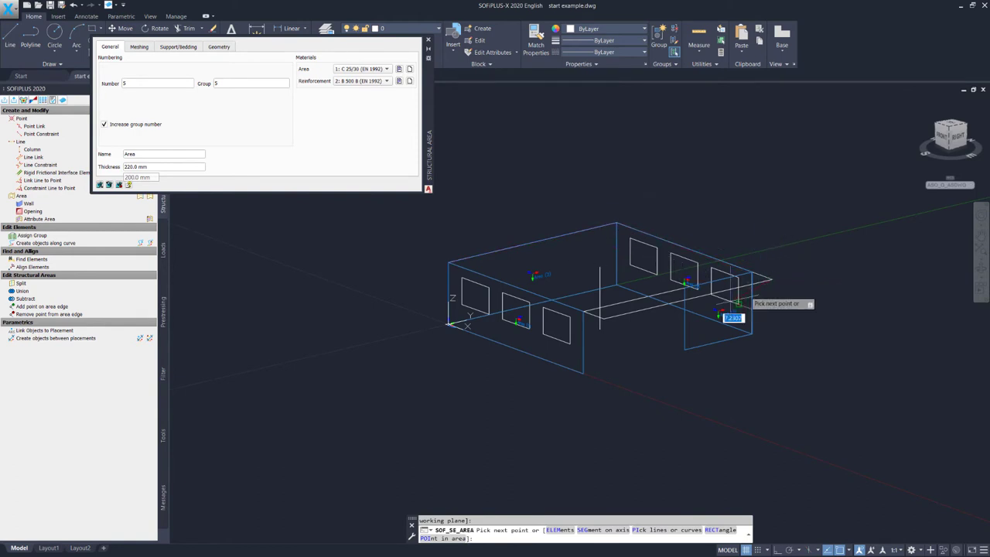
{"action": "left_click", "coordinate": [625, 315]}
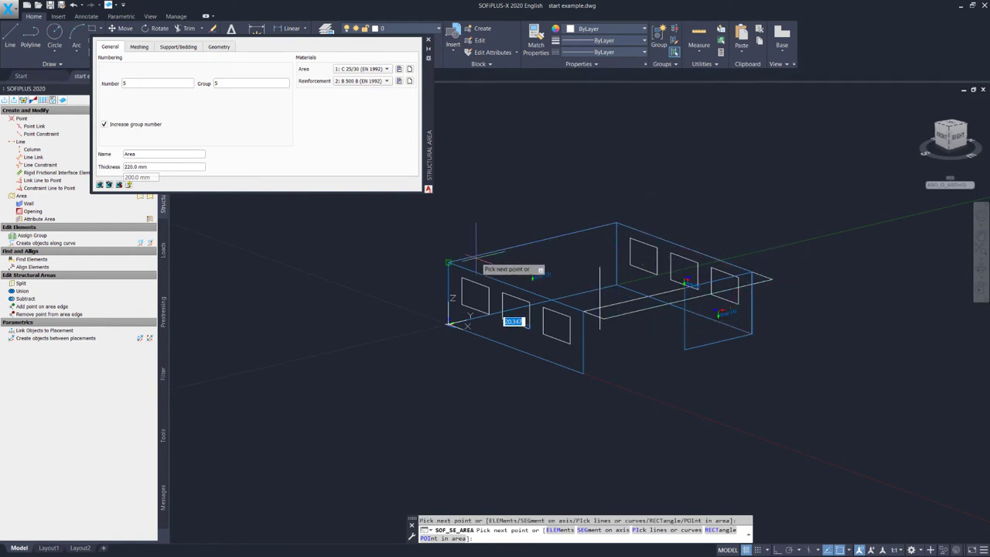
{"action": "left_click", "coordinate": [449, 263]}
{"action": "scroll", "coordinate": [618, 270], "scroll_direction": "up", "scroll_amount": 5}
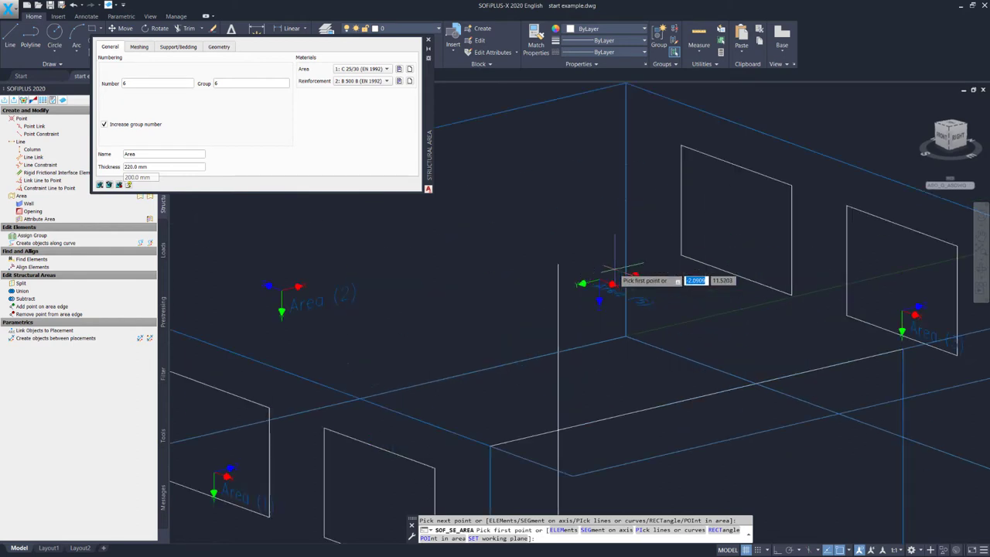
{"action": "scroll", "coordinate": [615, 269], "scroll_direction": "up", "scroll_amount": 2}
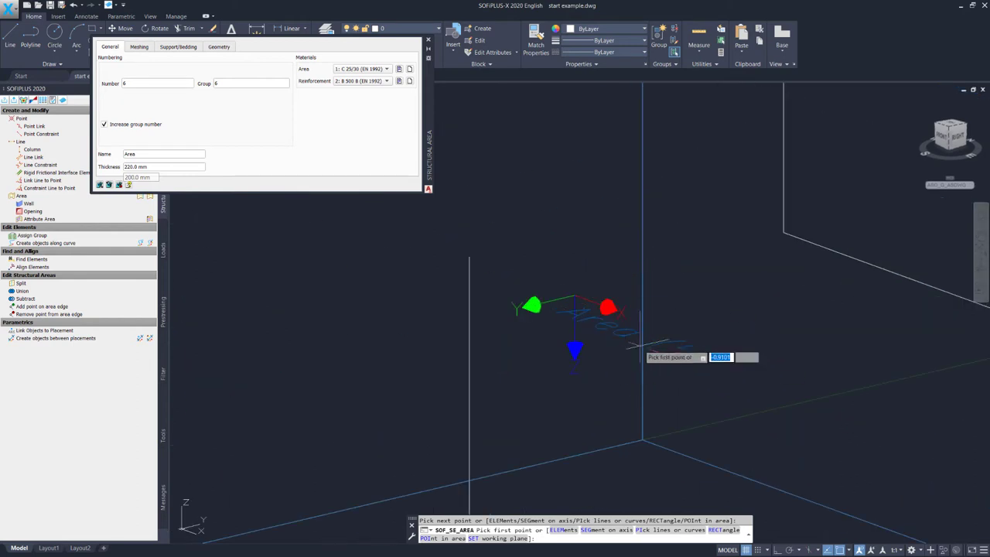
{"action": "scroll", "coordinate": [605, 308], "scroll_direction": "down", "scroll_amount": 5}
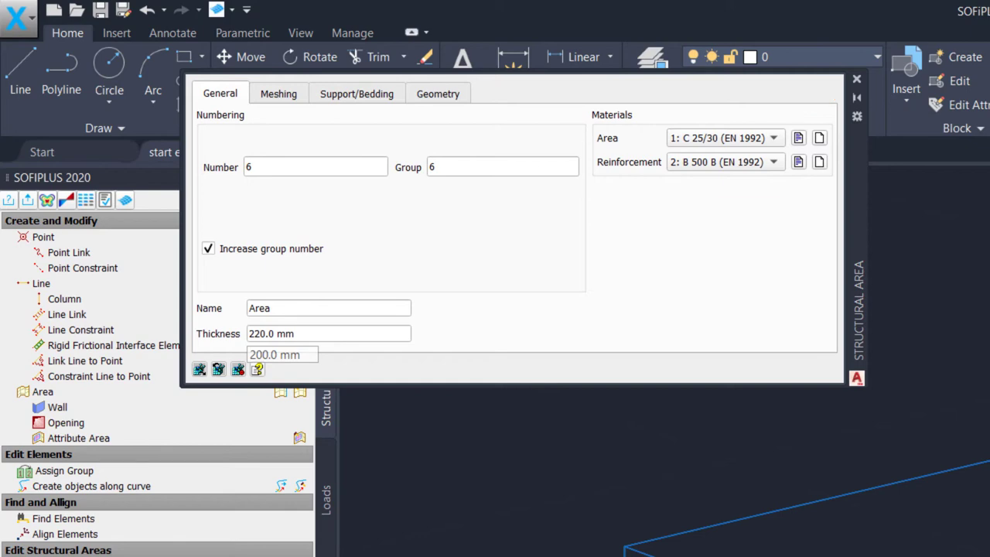
Finish the area command and start defining structural openings named Opening.
{"action": "key", "text": "Escape"}
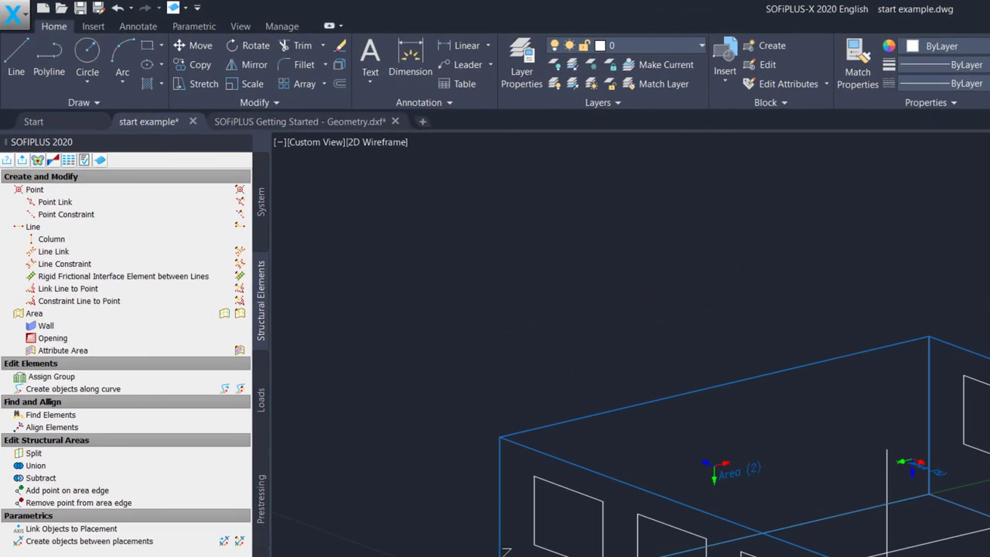
{"action": "left_click", "coordinate": [96, 339]}
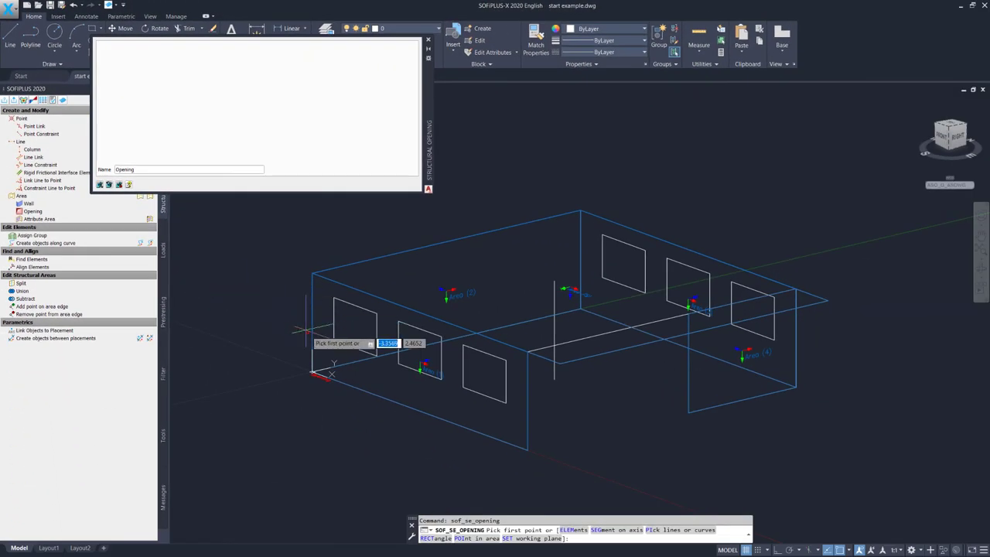
Trace openings over the first three window outlines in the front wall.
{"action": "left_click", "coordinate": [334, 298]}
{"action": "left_click", "coordinate": [334, 341]}
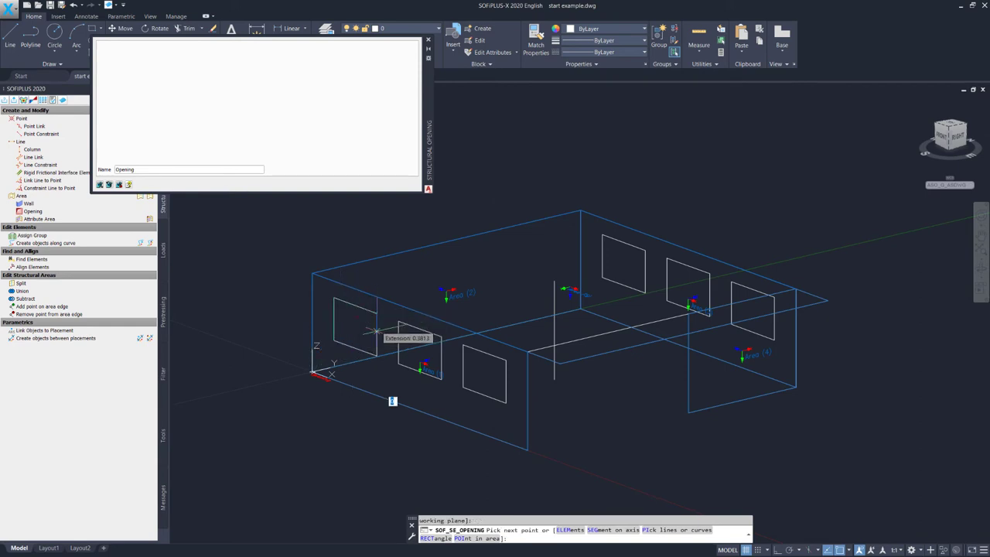
{"action": "left_click", "coordinate": [377, 356]}
{"action": "left_click", "coordinate": [377, 313]}
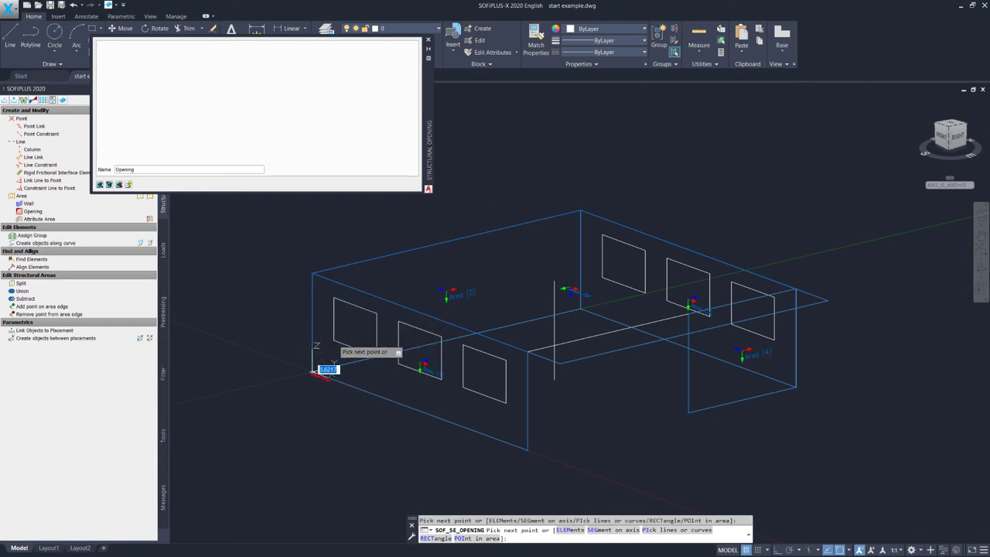
{"action": "key", "text": "Return"}
{"action": "left_click", "coordinate": [398, 362]}
{"action": "left_click", "coordinate": [440, 339]}
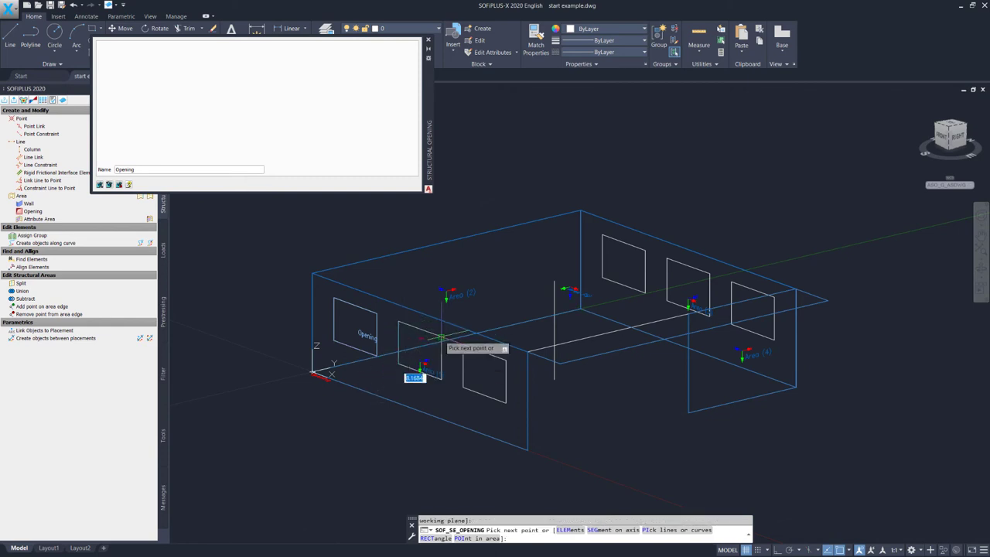
{"action": "left_click", "coordinate": [441, 380]}
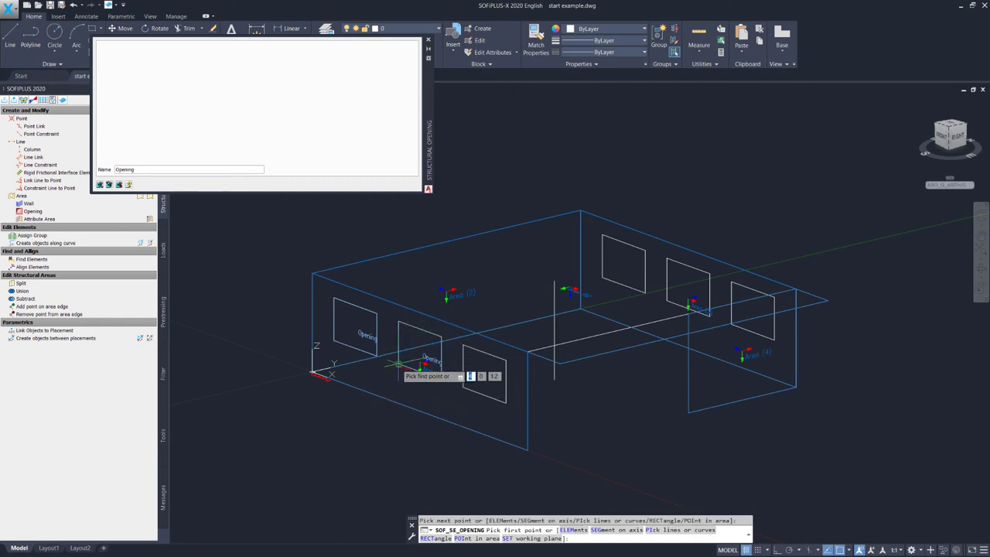
{"action": "key", "text": "Return"}
{"action": "left_click", "coordinate": [462, 389]}
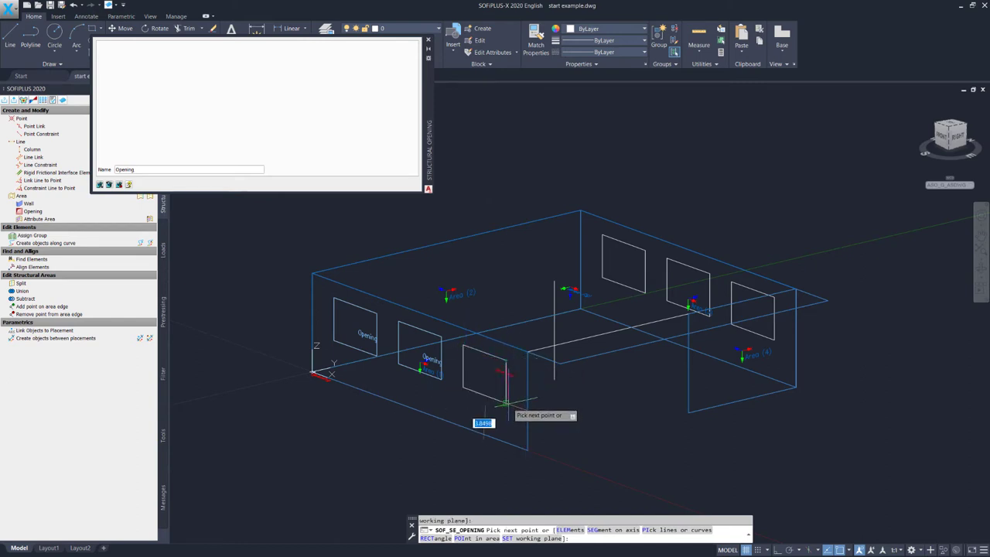
{"action": "left_click", "coordinate": [462, 346]}
{"action": "key", "text": "Return"}
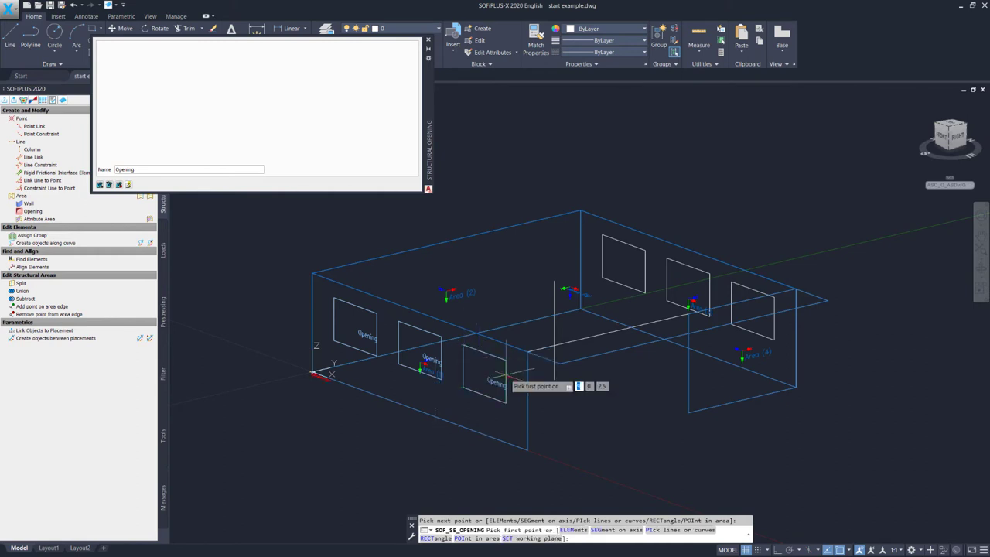
Trace openings over the two back-wall windows and the right-wall window.
{"action": "left_click", "coordinate": [602, 276]}
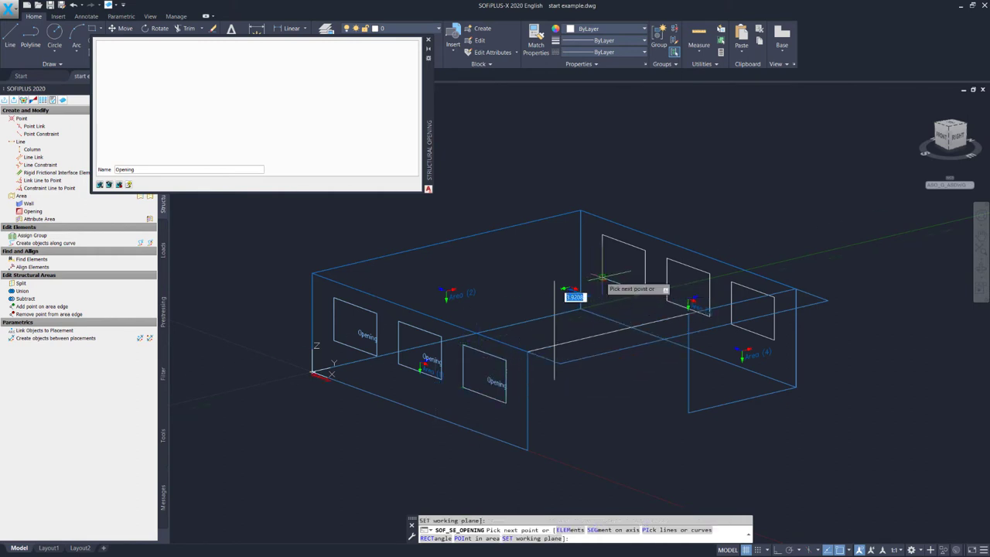
{"action": "left_click", "coordinate": [646, 252]}
{"action": "left_click", "coordinate": [644, 280]}
{"action": "left_click", "coordinate": [603, 276]}
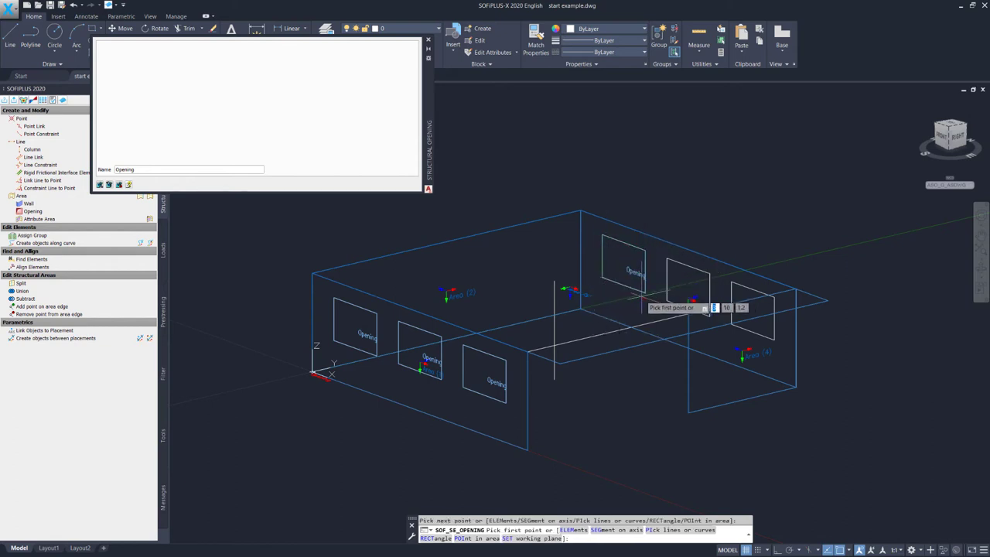
{"action": "left_click", "coordinate": [668, 259]}
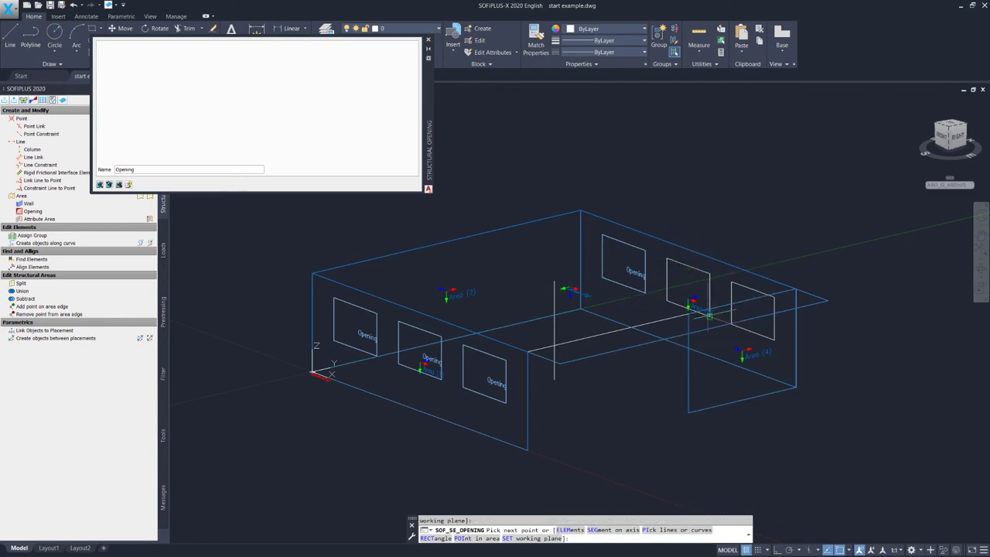
{"action": "left_click", "coordinate": [709, 273]}
{"action": "left_click", "coordinate": [666, 302]}
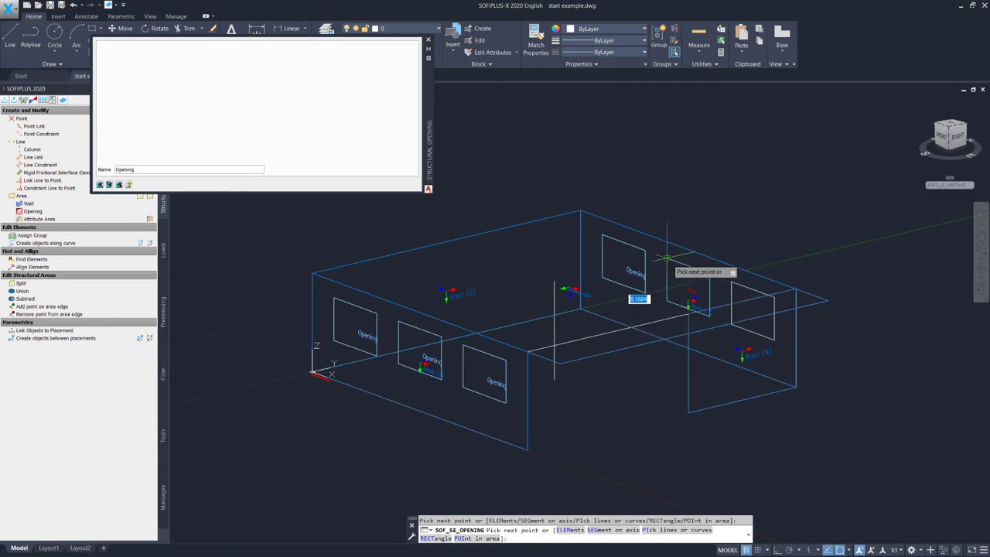
{"action": "left_click", "coordinate": [667, 259]}
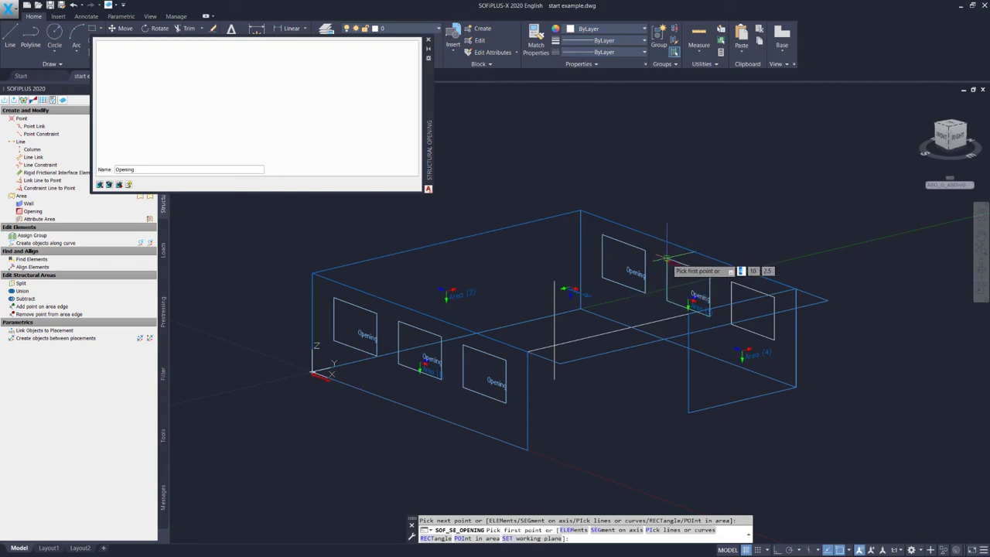
{"action": "left_click", "coordinate": [731, 325]}
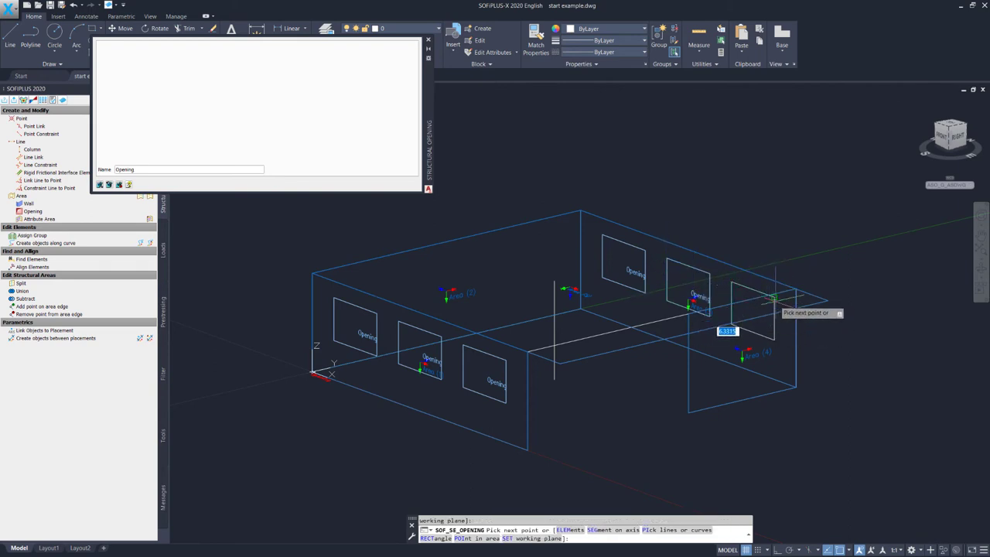
{"action": "left_click", "coordinate": [774, 339]}
{"action": "left_click", "coordinate": [774, 296]}
{"action": "left_click", "coordinate": [731, 282]}
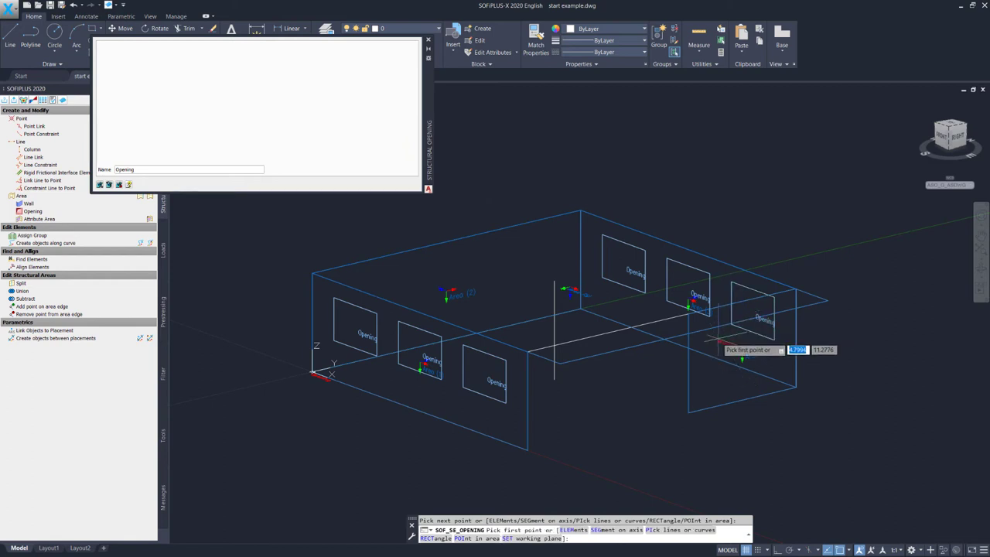
End the opening command and start a new structural line, showing its Structural Line dialog.
{"action": "key", "text": "Escape"}
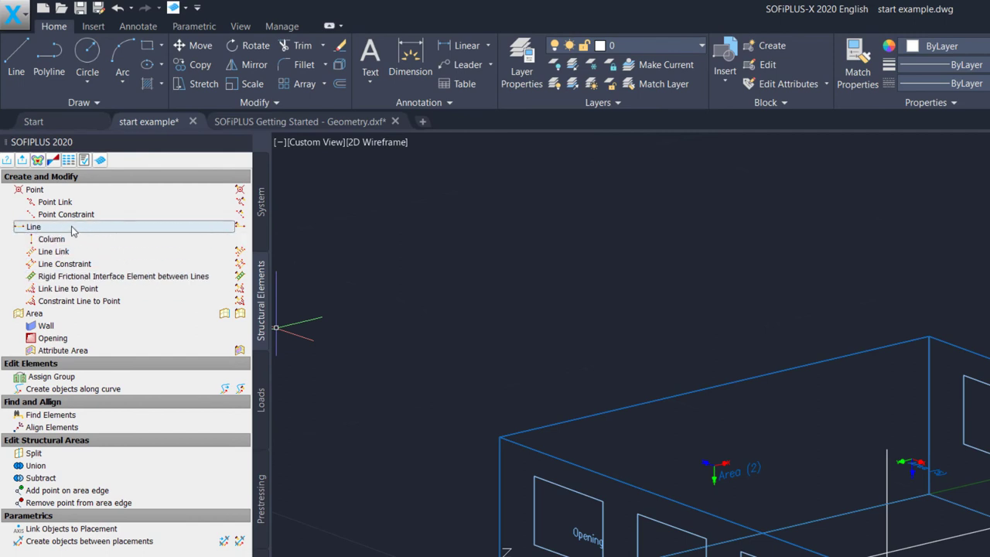
{"action": "left_click", "coordinate": [72, 229]}
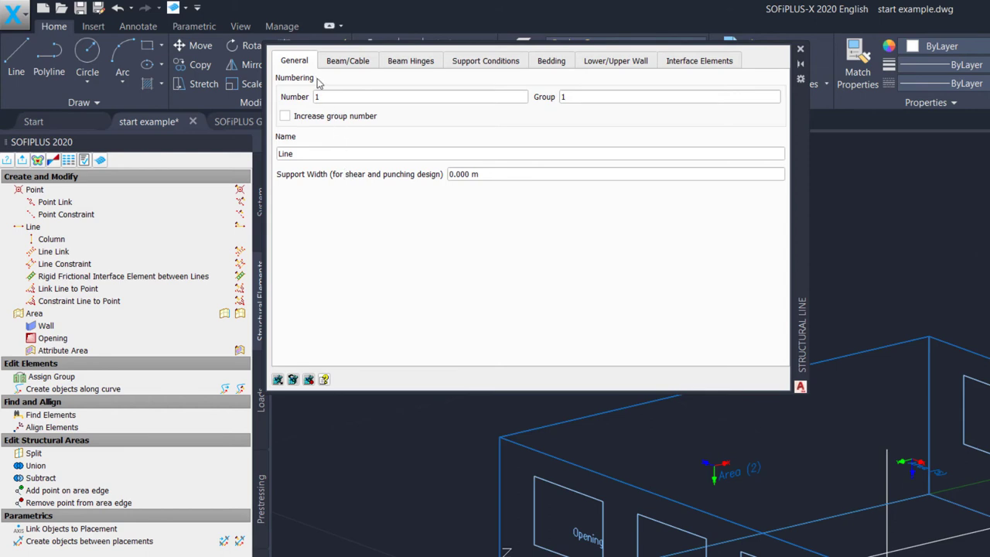
Make the structural line a centric beam with cross-section 1: B/H = 300 / 300 mm.
{"action": "left_click", "coordinate": [348, 61]}
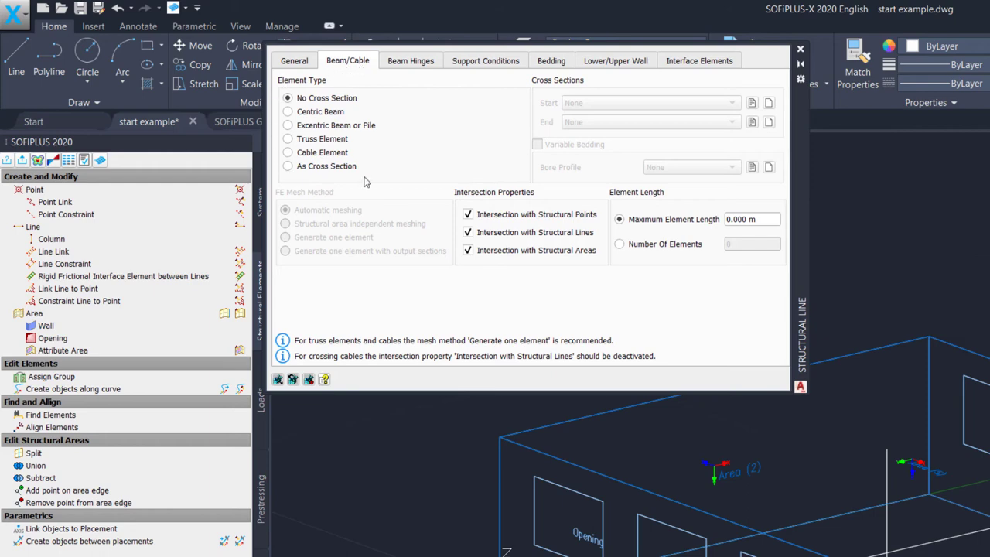
{"action": "left_click", "coordinate": [287, 112]}
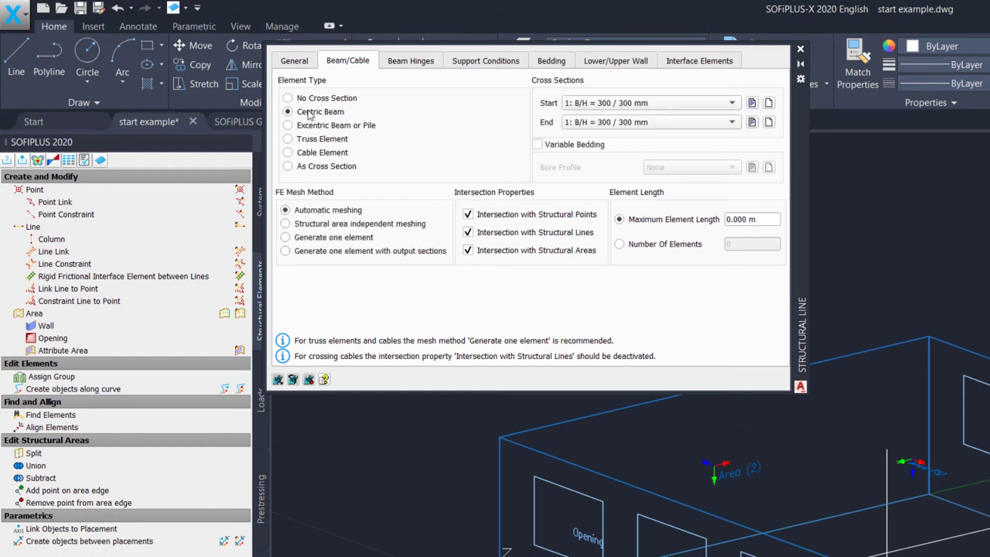
{"action": "left_click", "coordinate": [732, 104]}
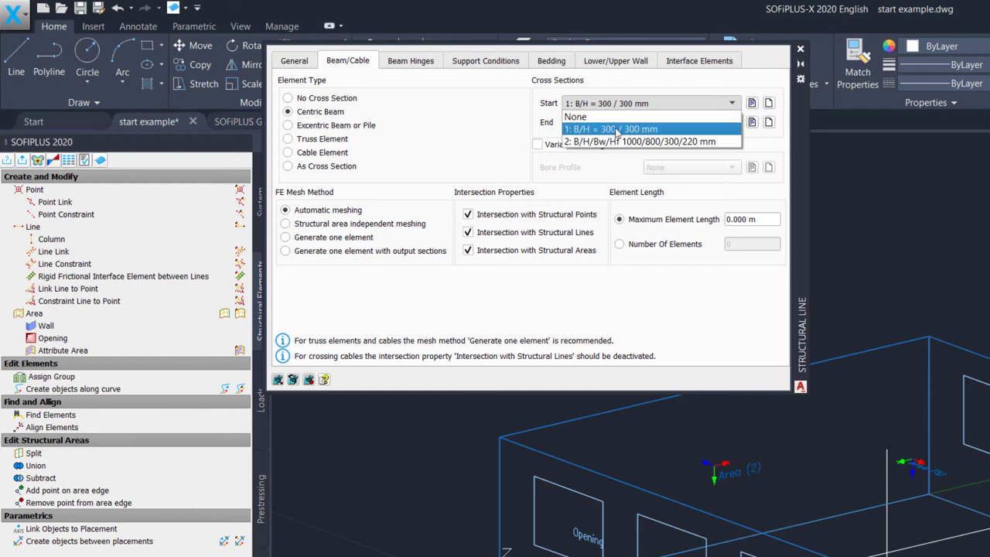
{"action": "left_click", "coordinate": [617, 130]}
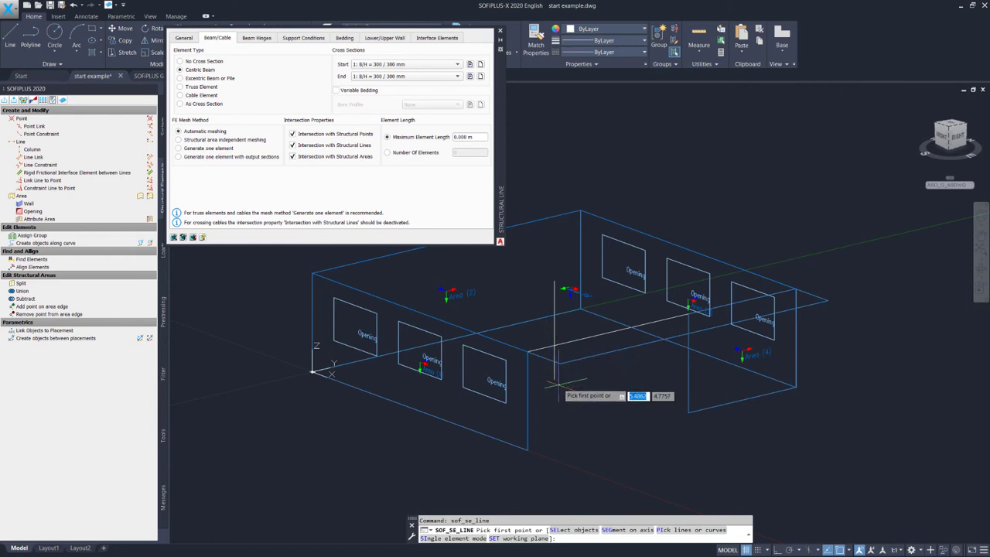
Draw the 300/300 mm column from its base point up to its top endpoint.
{"action": "left_click", "coordinate": [554, 380]}
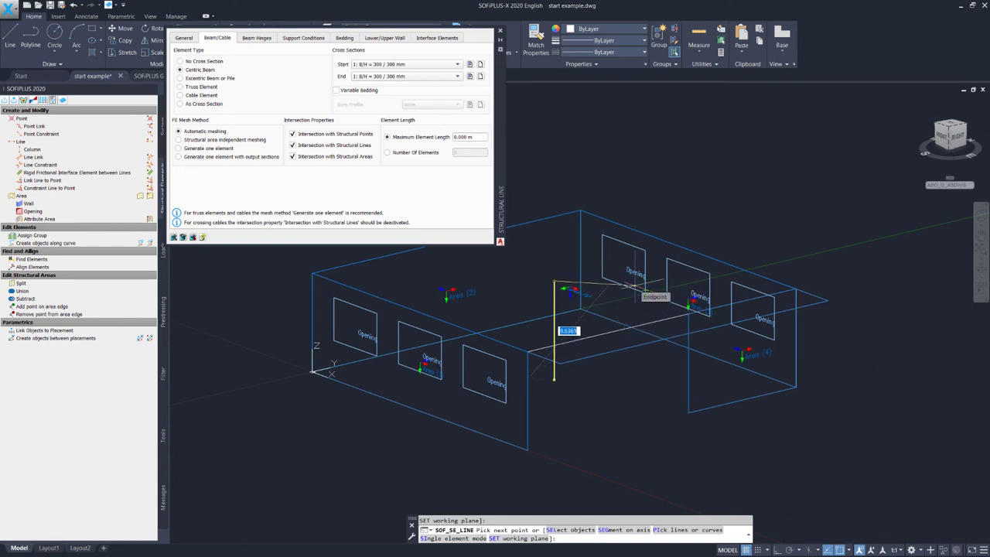
{"action": "left_click", "coordinate": [634, 286]}
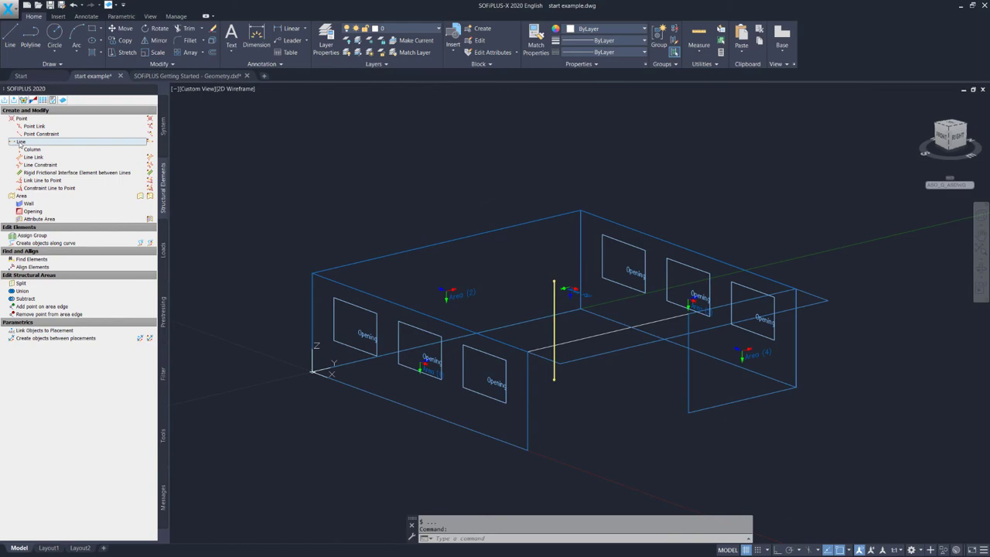
Start another centric beam line using cross section 2: B/H/Bw/Hf 1000/800/300/220 mm.
{"action": "double_click", "coordinate": [20, 142]}
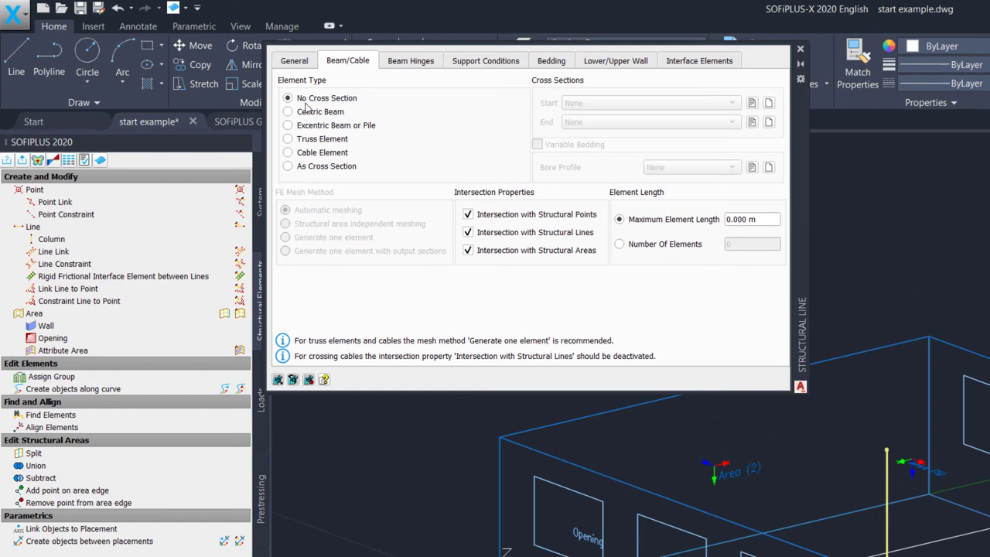
{"action": "left_click", "coordinate": [307, 112]}
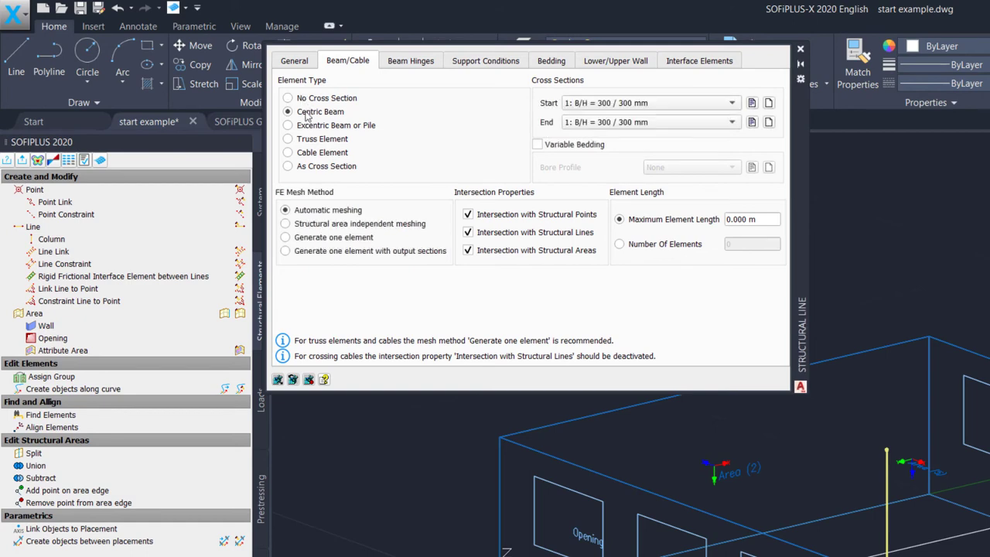
{"action": "left_click", "coordinate": [732, 103]}
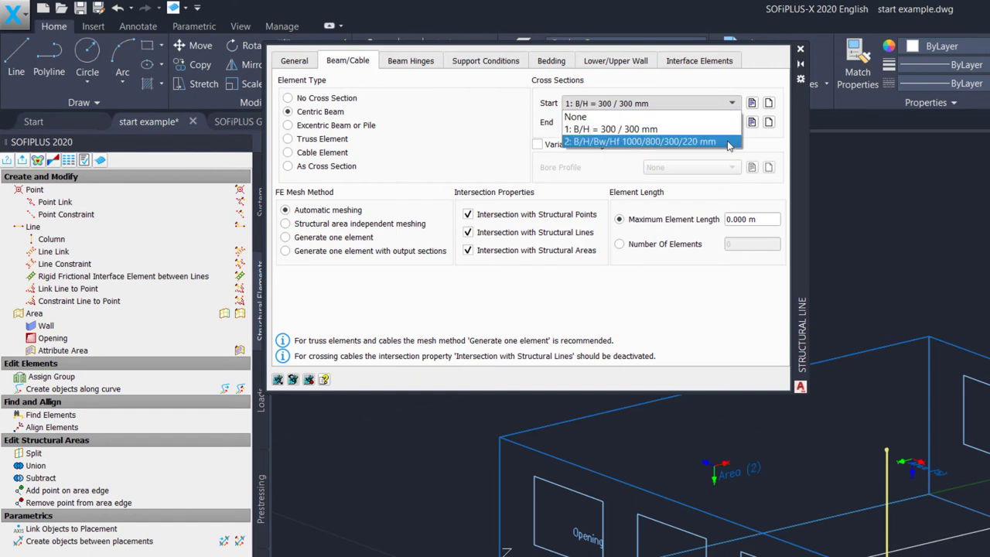
{"action": "left_click", "coordinate": [730, 143]}
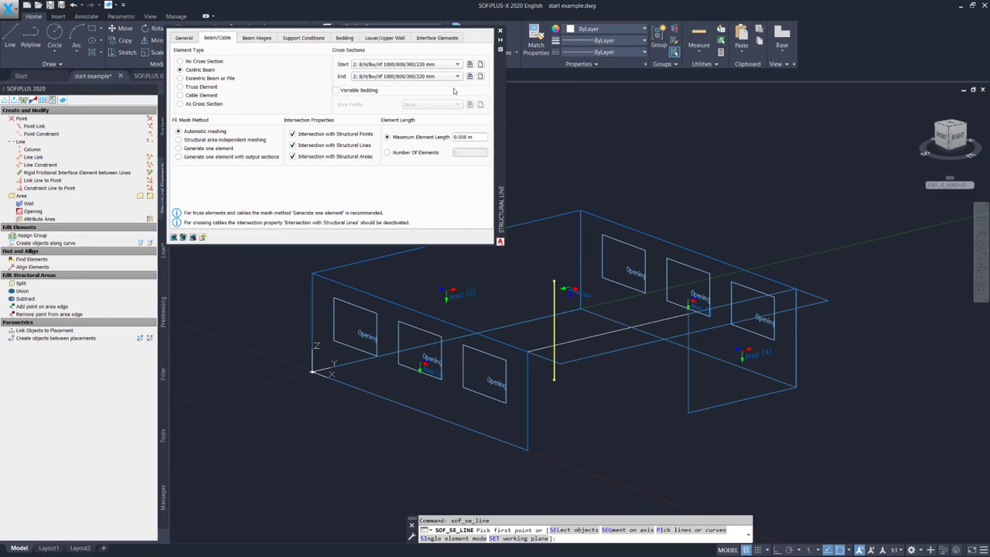
Draw the T-beam from the column across to the opposite wall, then end the line command.
{"action": "left_click", "coordinate": [553, 377]}
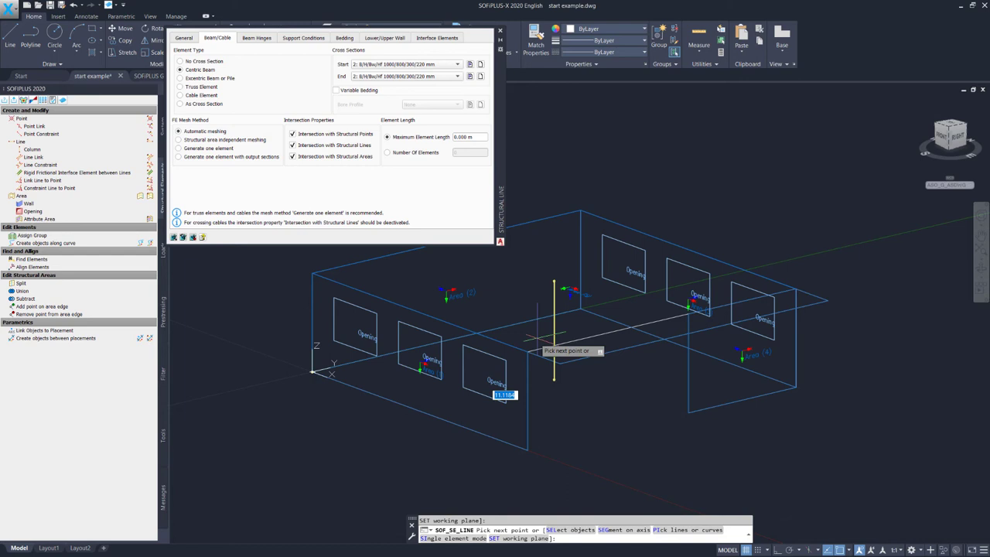
{"action": "left_click", "coordinate": [682, 303]}
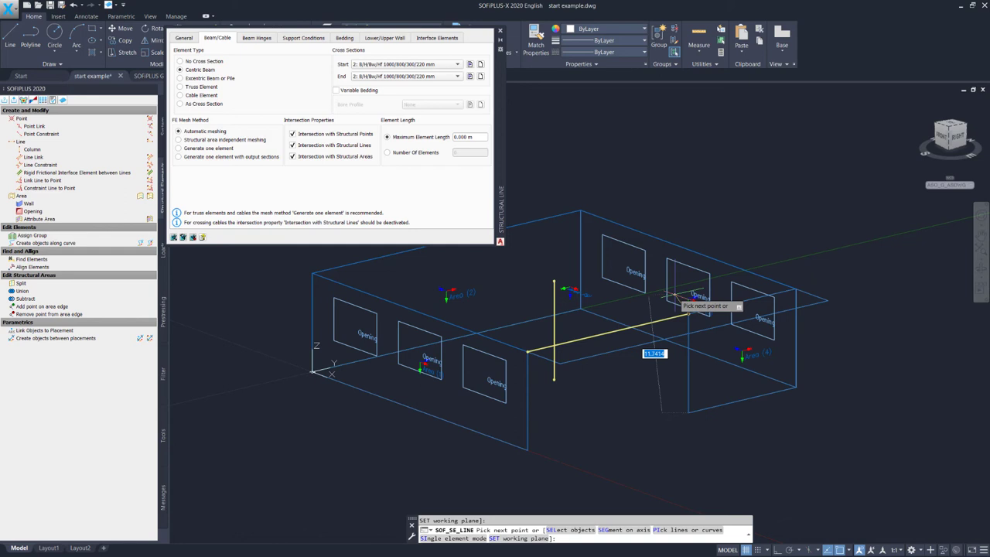
{"action": "key", "text": "Escape"}
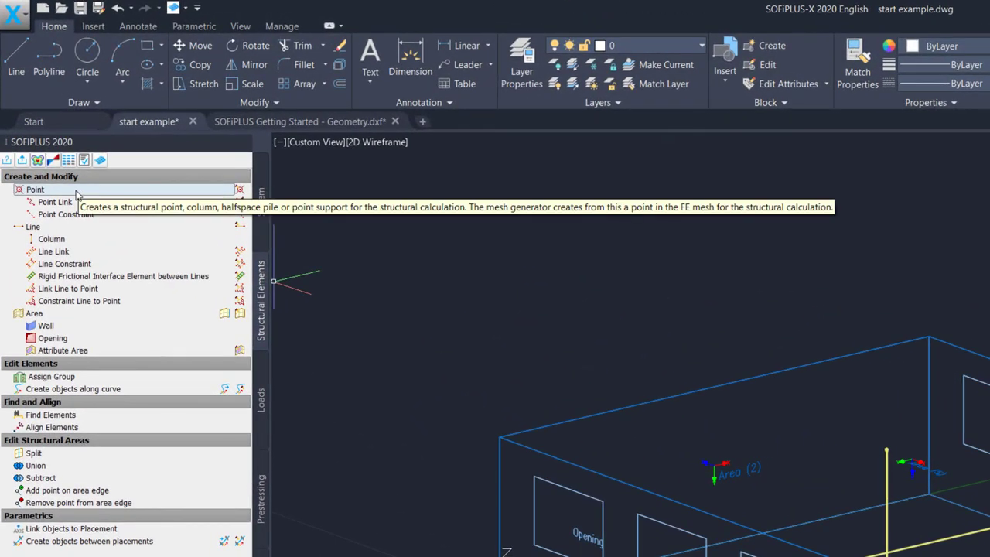
Place a point support fixed in global PXX, PYY and PZZ at the column's foot.
{"action": "left_click", "coordinate": [75, 191]}
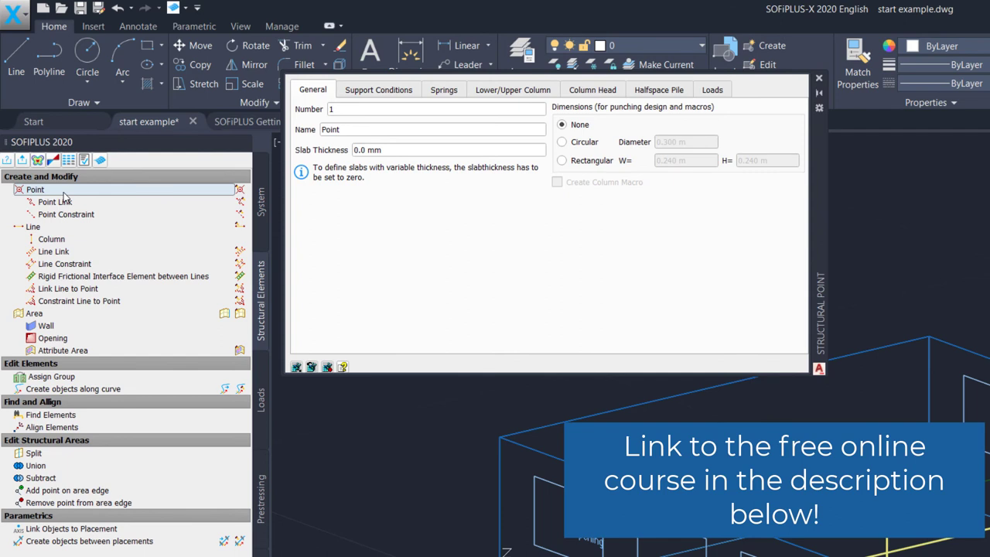
{"action": "left_click", "coordinate": [381, 90]}
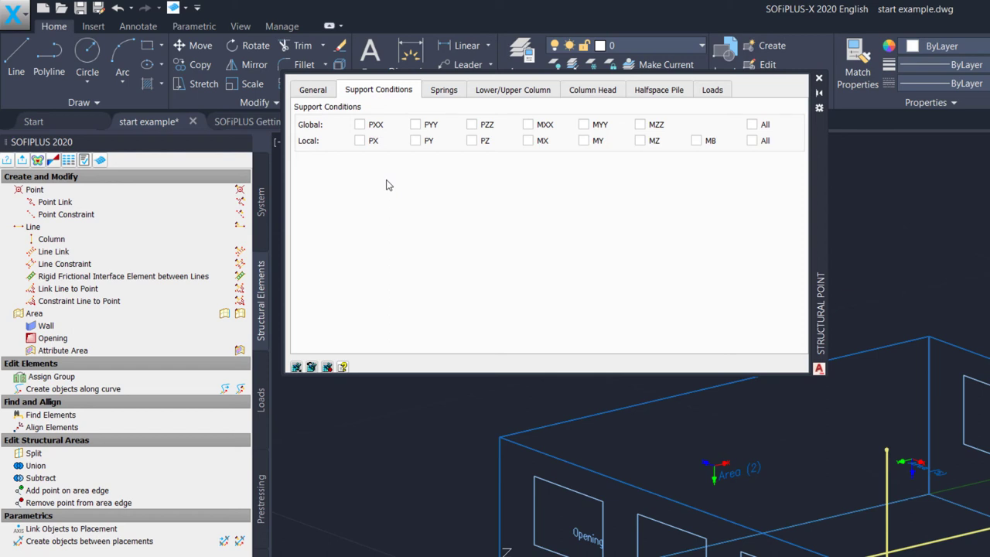
{"action": "left_click", "coordinate": [360, 124]}
{"action": "left_click", "coordinate": [417, 127]}
{"action": "left_click", "coordinate": [472, 126]}
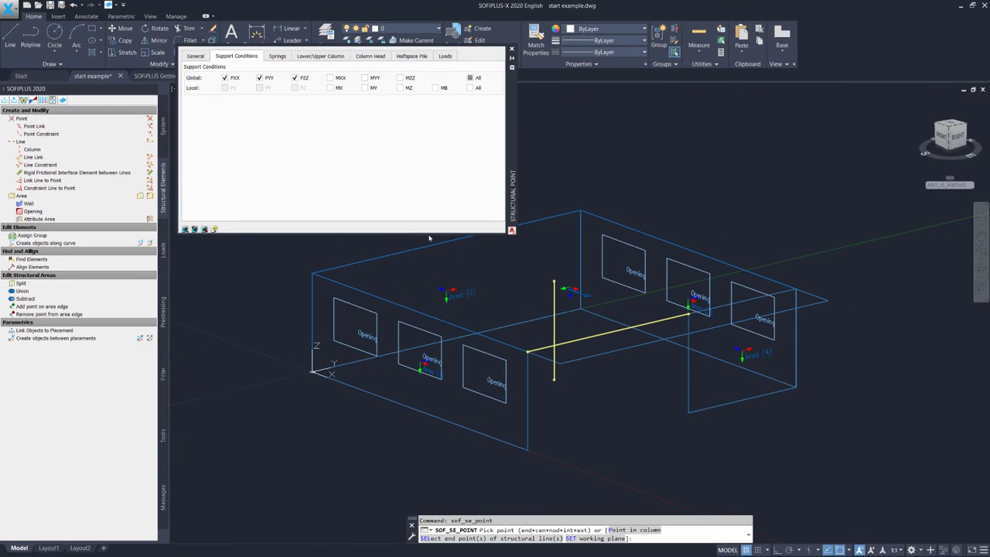
{"action": "left_click", "coordinate": [554, 380]}
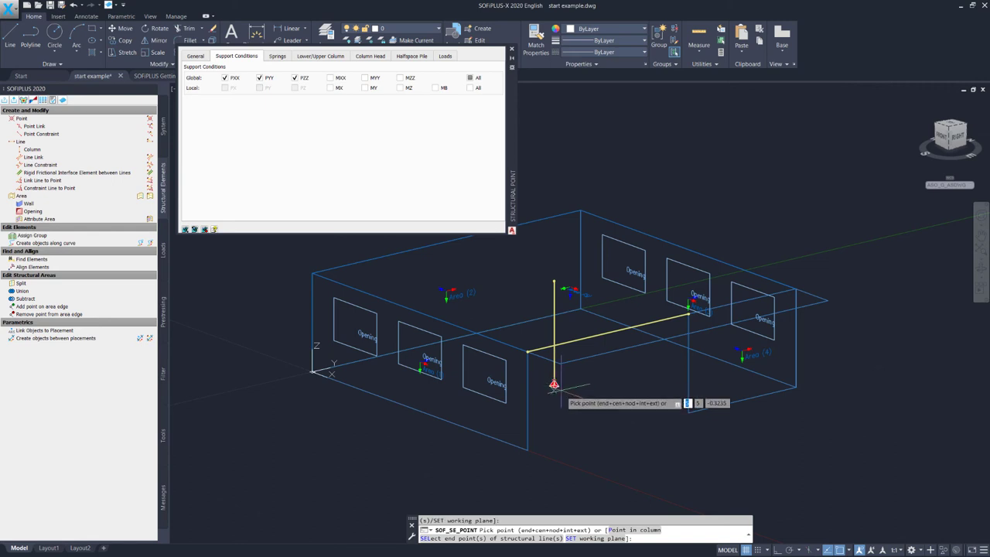
{"action": "key", "text": "Escape"}
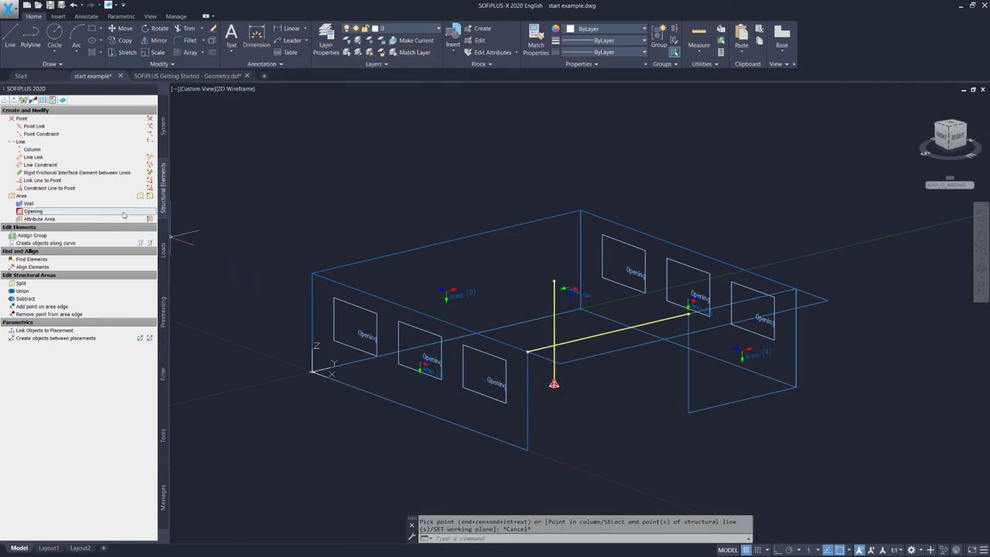
Start a new structural line with support conditions fixed in global PXX, PYY and PZZ.
{"action": "left_click", "coordinate": [30, 145]}
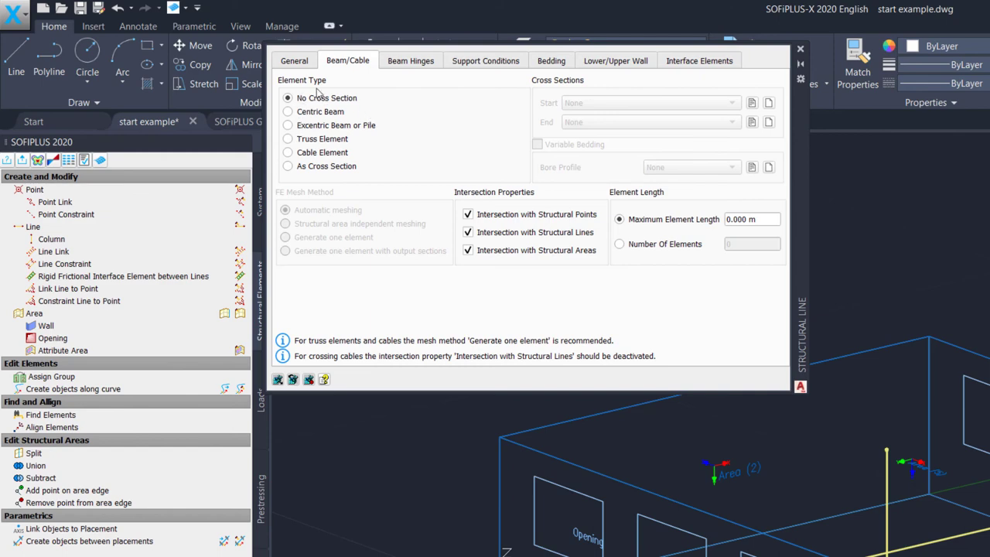
{"action": "left_click", "coordinate": [501, 68]}
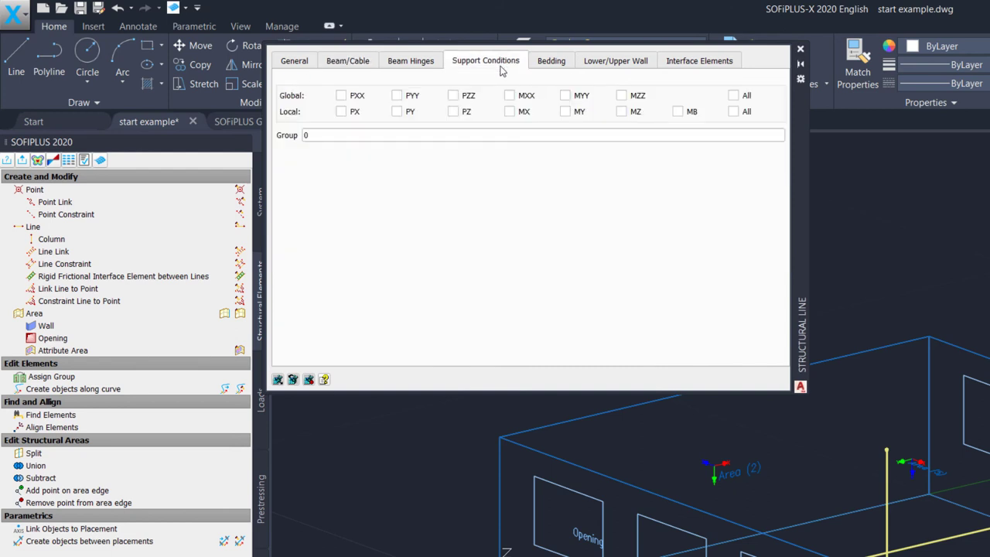
{"action": "left_click", "coordinate": [342, 97]}
{"action": "left_click", "coordinate": [398, 96]}
{"action": "left_click", "coordinate": [454, 96]}
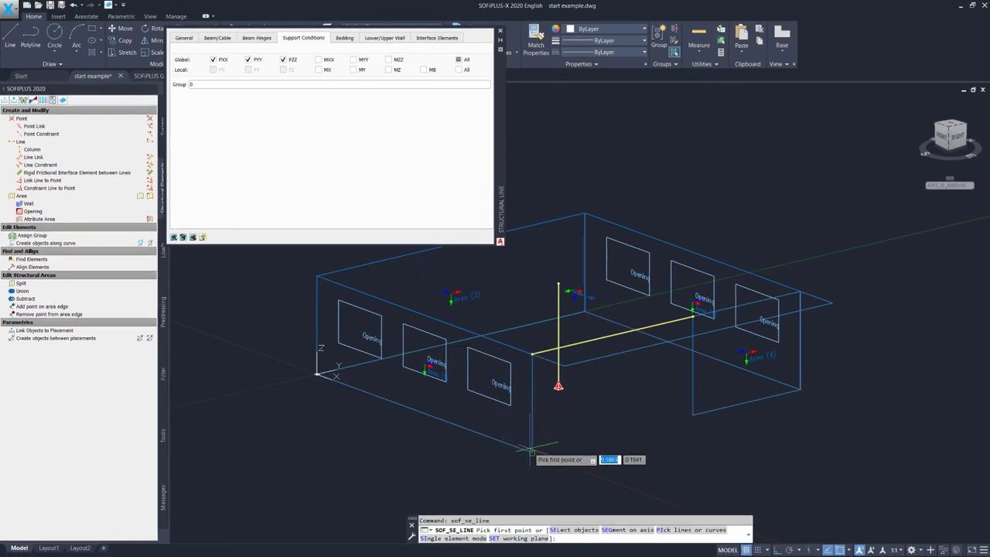
Draw the pinned support line through the five wall-base corners around the building.
{"action": "left_click", "coordinate": [530, 450]}
{"action": "left_click", "coordinate": [318, 377]}
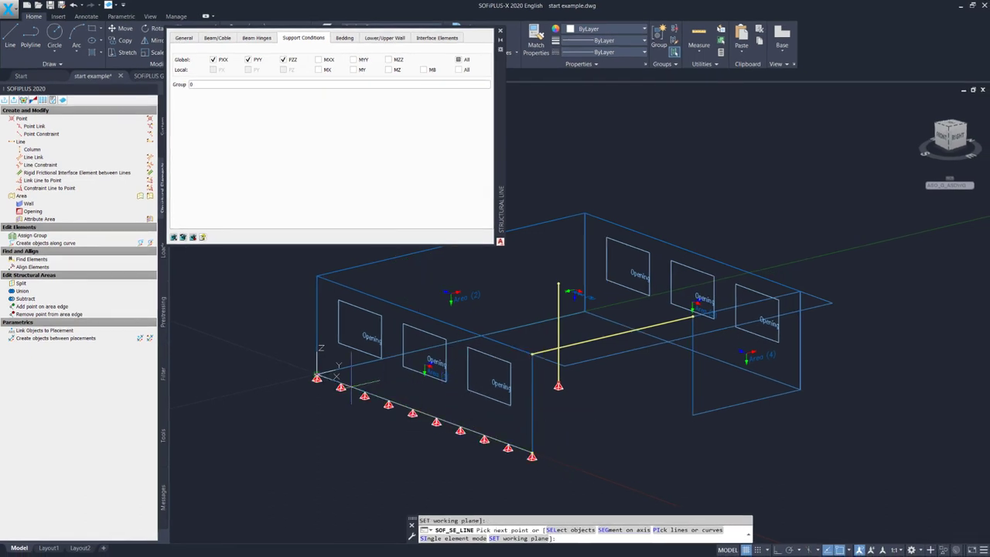
{"action": "left_click", "coordinate": [585, 313]}
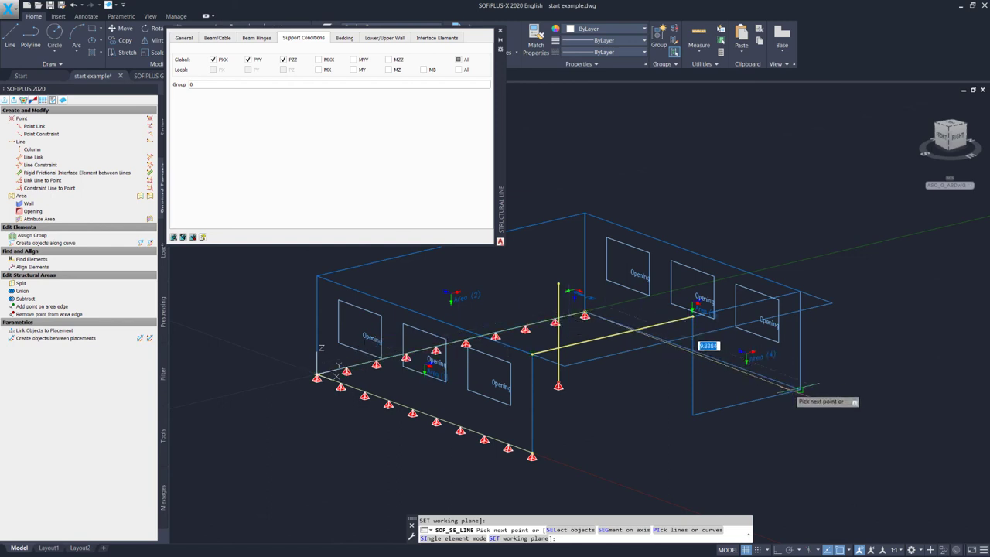
{"action": "left_click", "coordinate": [800, 393]}
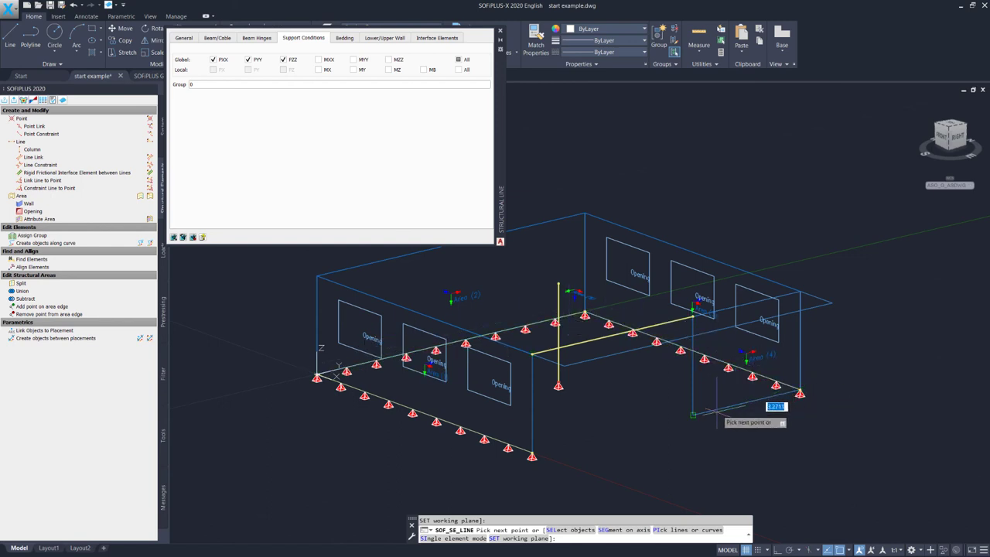
{"action": "left_click", "coordinate": [692, 415]}
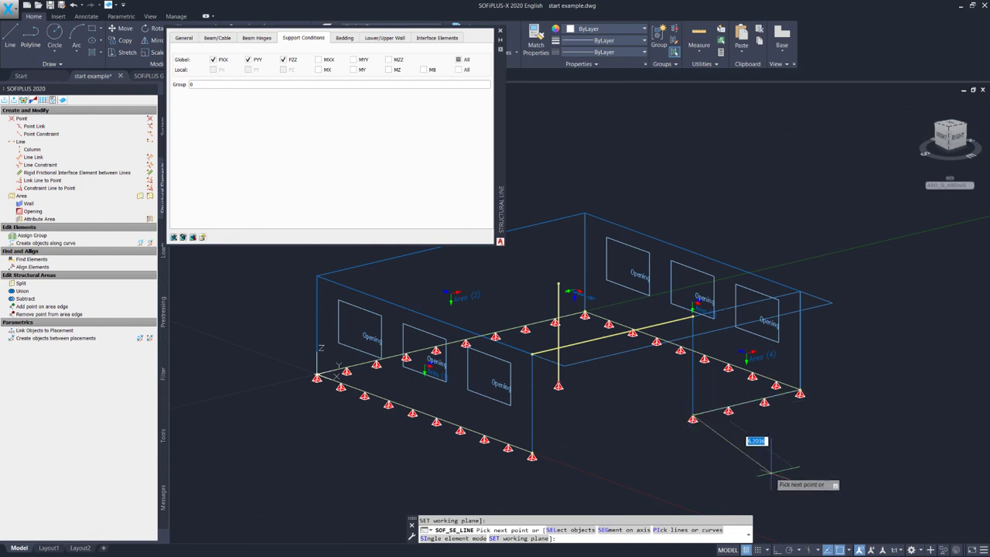
{"action": "key", "text": "Escape"}
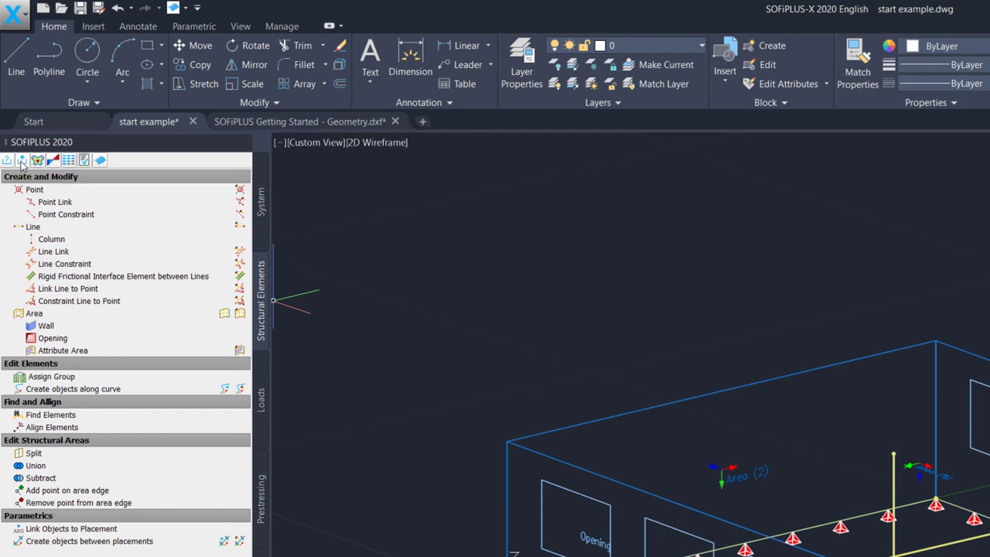
Export to SOFiSTiK with Mesh Entire System selected to generate the finite-element mesh.
{"action": "left_click", "coordinate": [22, 161]}
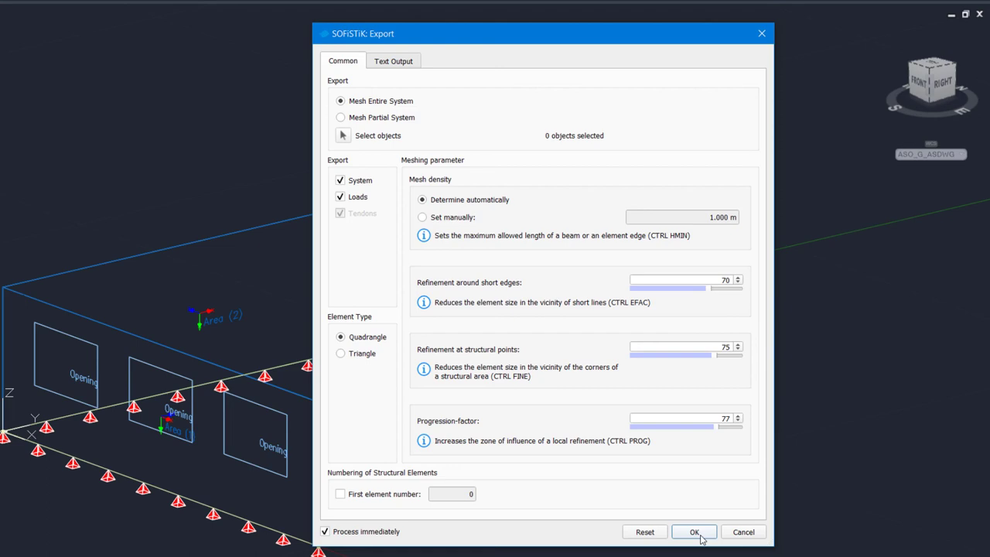
{"action": "left_click", "coordinate": [701, 539]}
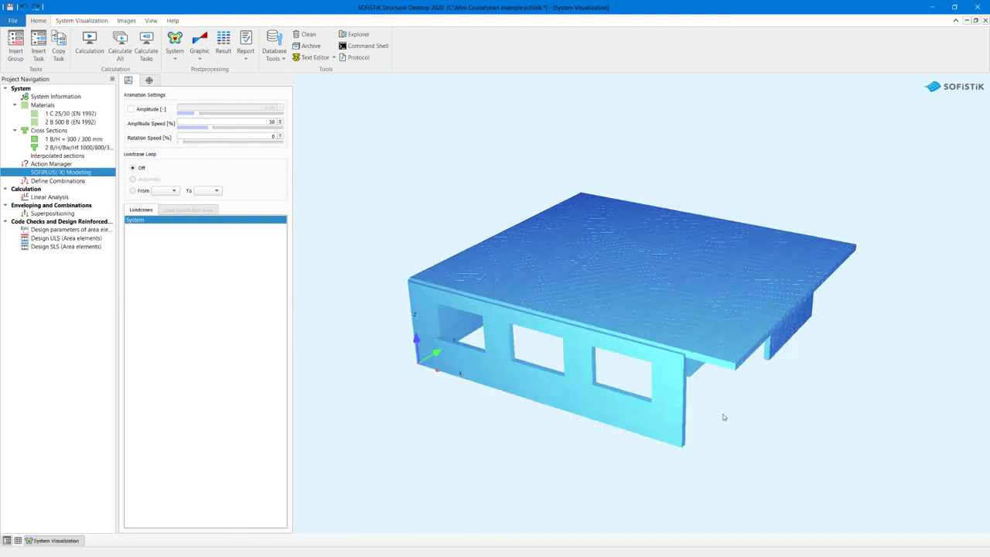
Orbit and zoom the meshed model to inspect its underside, slab top and a low side view.
{"action": "left_click_drag", "start_coordinate": [724, 418], "coordinate": [661, 359]}
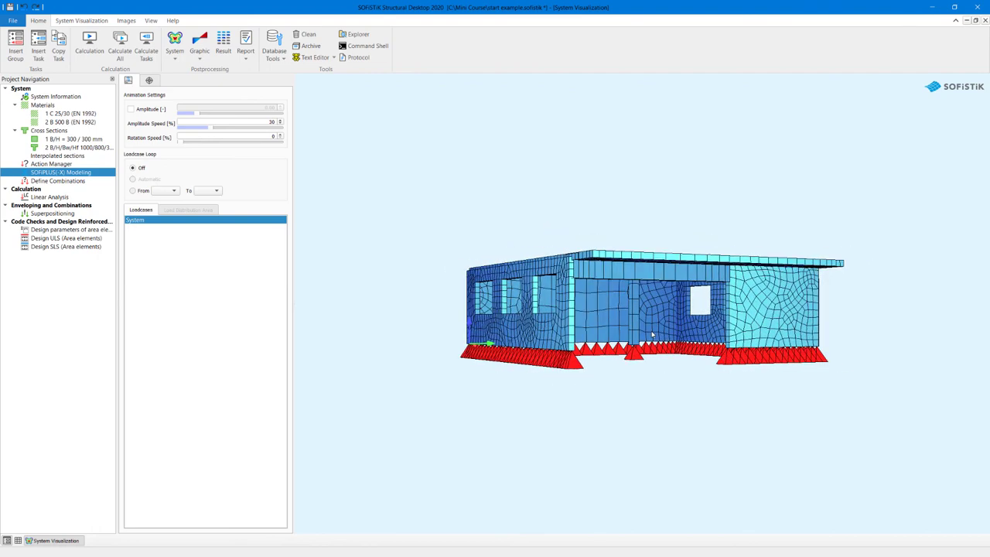
{"action": "scroll", "coordinate": [652, 335], "scroll_direction": "up", "scroll_amount": 1}
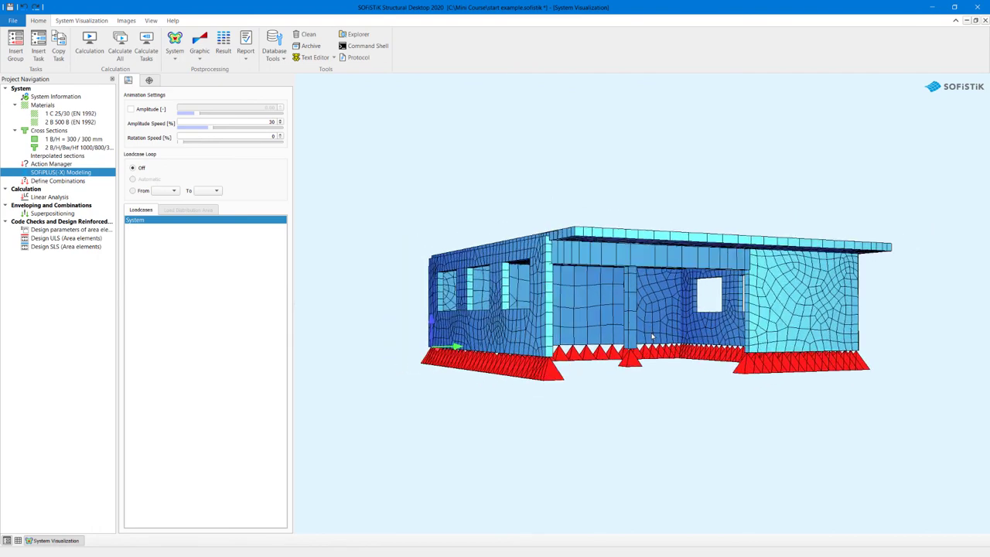
{"action": "scroll", "coordinate": [651, 334], "scroll_direction": "up", "scroll_amount": 1}
{"action": "left_click_drag", "start_coordinate": [652, 337], "coordinate": [618, 327]}
{"action": "left_click_drag", "start_coordinate": [484, 271], "coordinate": [655, 247]}
{"action": "scroll", "coordinate": [590, 284], "scroll_direction": "up", "scroll_amount": 5}
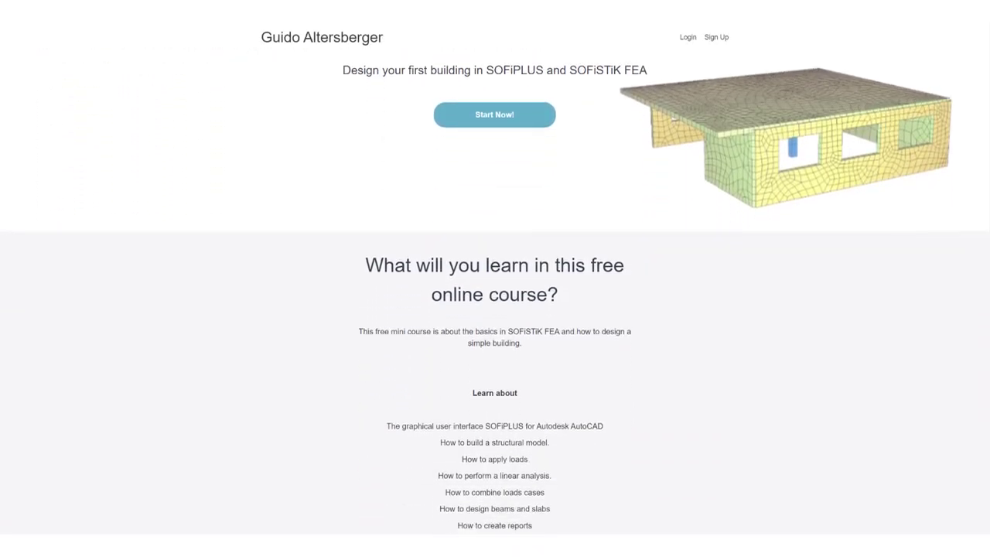
Scroll the course page down to the Course Curriculum lesson list.
{"action": "scroll", "coordinate": [495, 287], "scroll_direction": "down", "scroll_amount": 6}
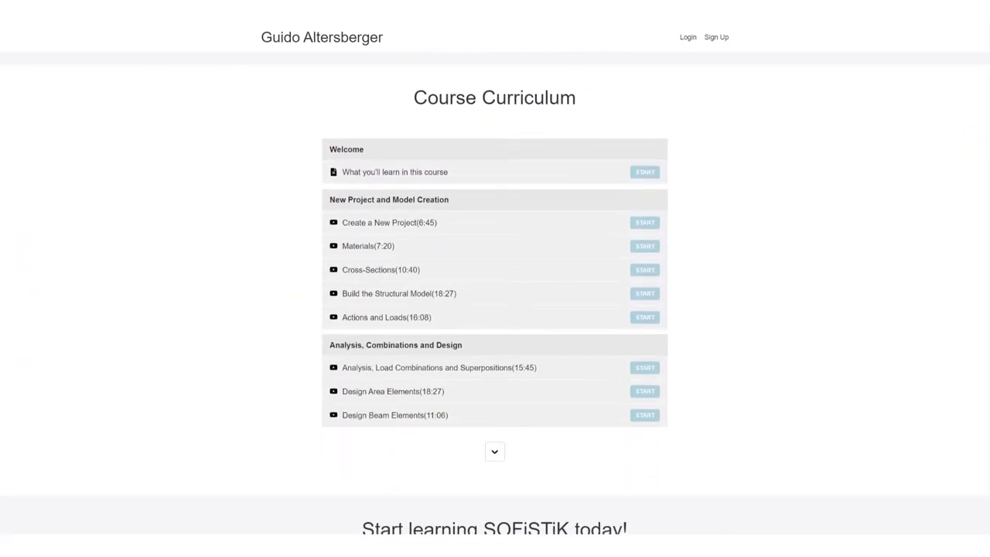
{"action": "scroll", "coordinate": [495, 287], "scroll_direction": "down", "scroll_amount": 4}
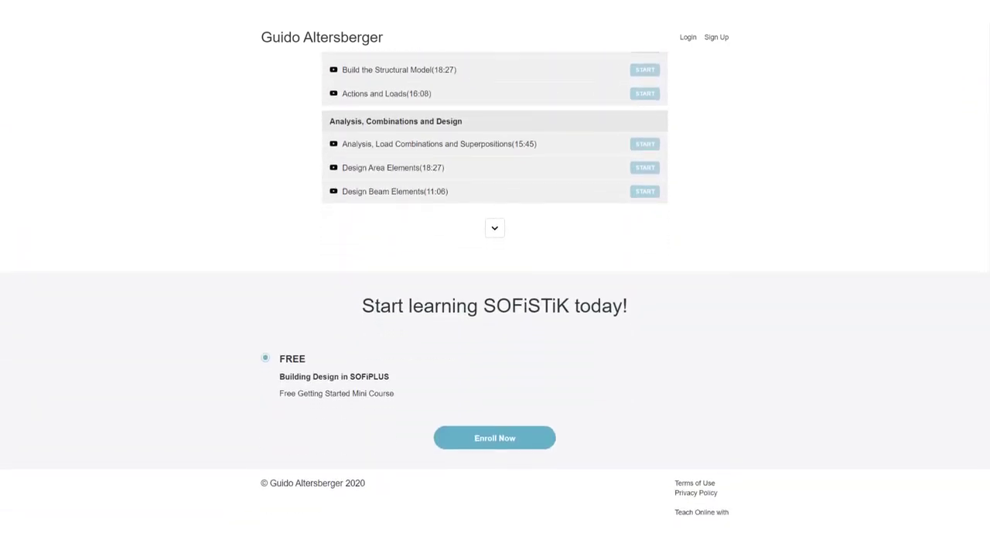